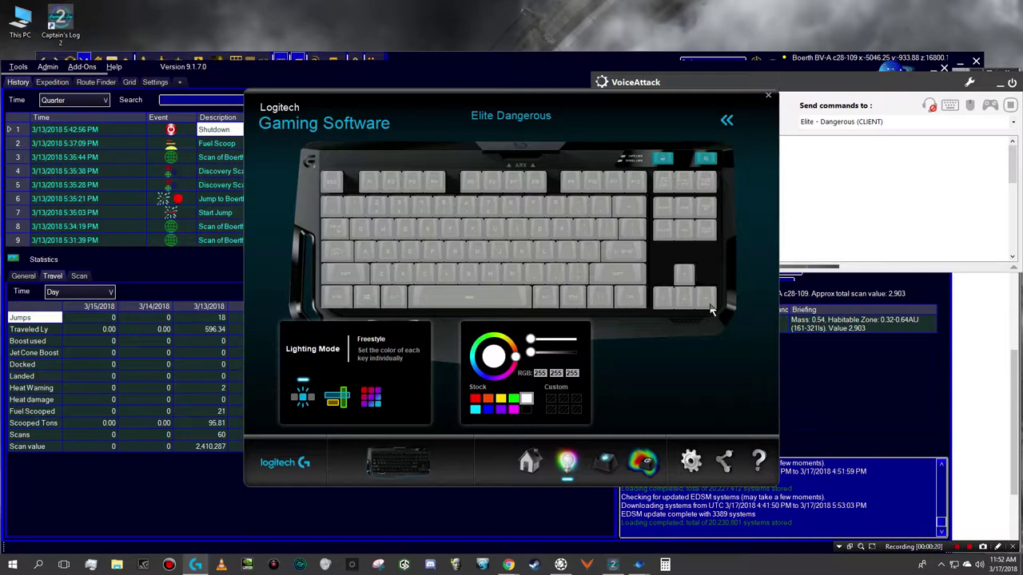
# Open the MissingBinds text file from the Desktop folder and widen its window to read the list of missing keybinds
pyautogui.click(844, 86)
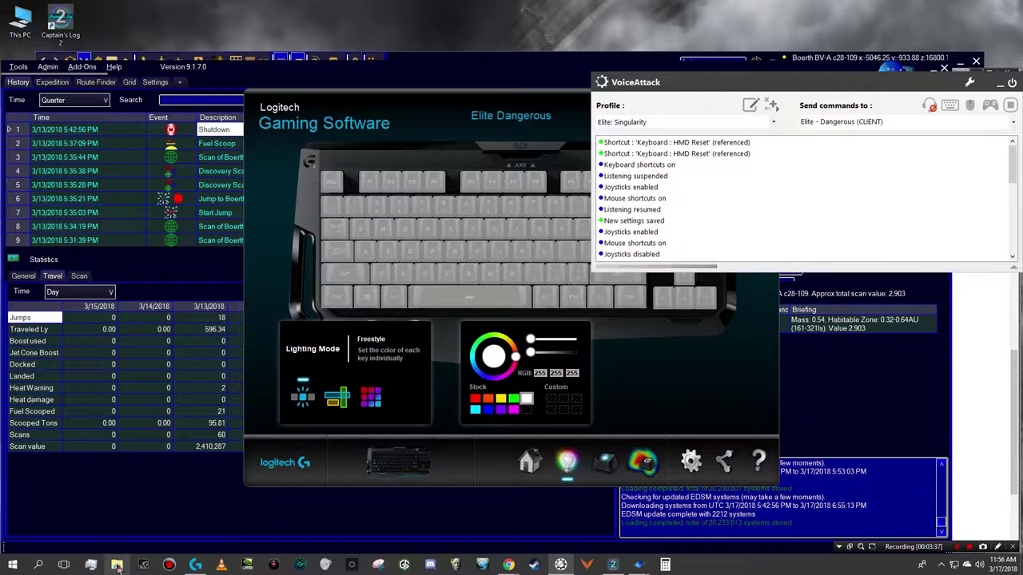
pyautogui.click(117, 566)
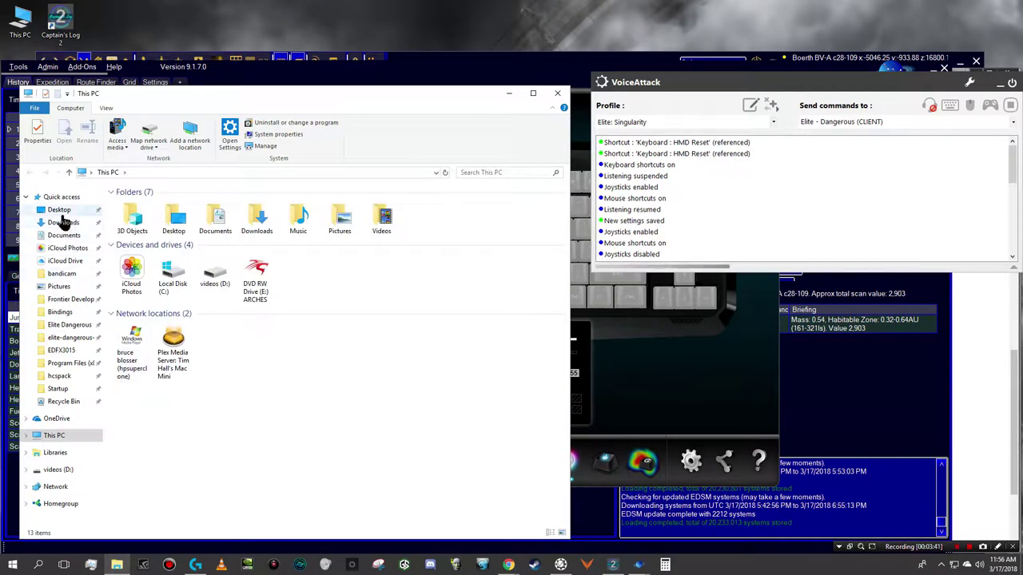
pyautogui.click(58, 209)
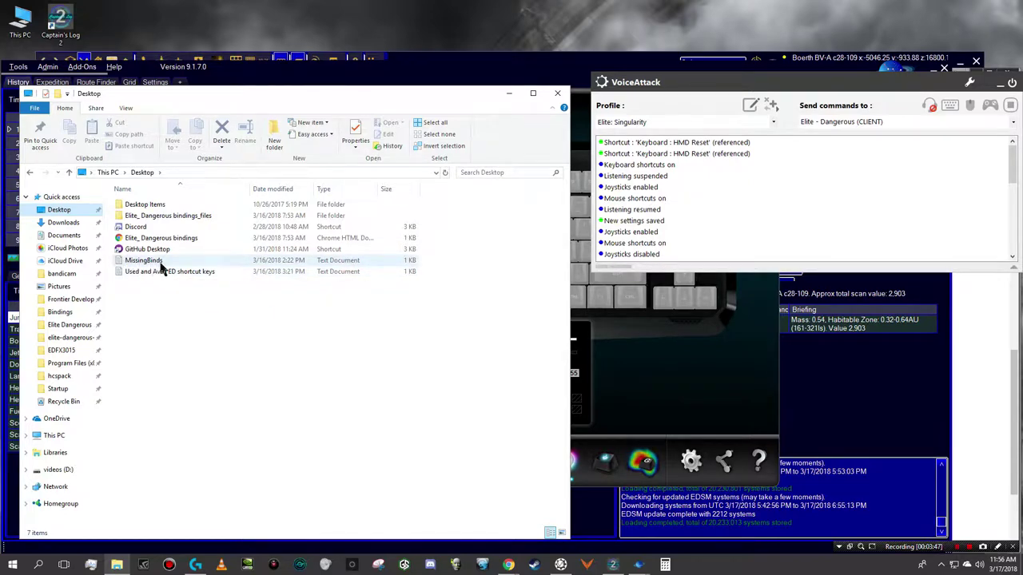
pyautogui.click(119, 265)
pyautogui.doubleClick(119, 267)
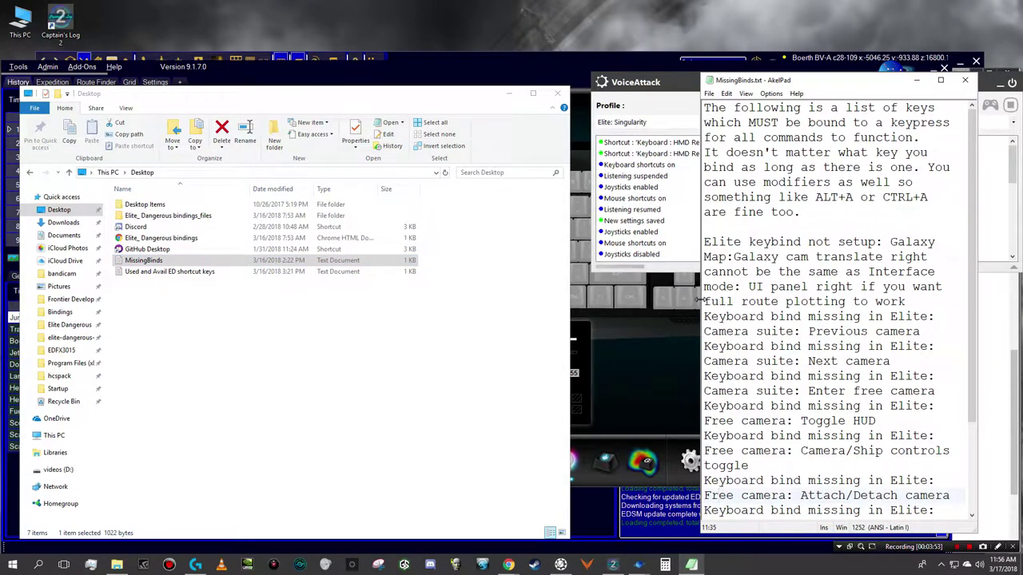
pyautogui.moveTo(701, 301); pyautogui.dragTo(86, 326)
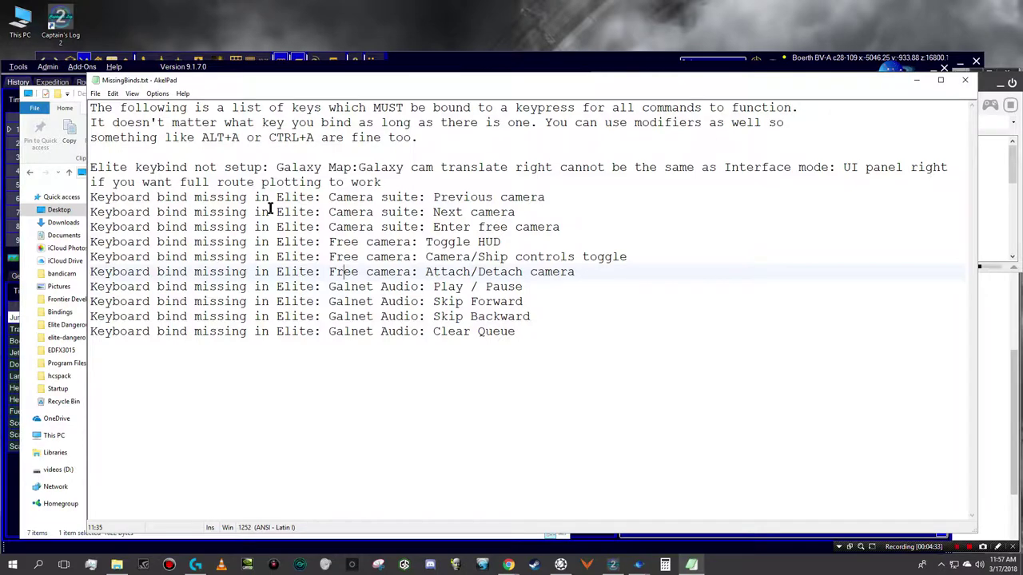
# Look at the VoiceAttack window, return to the MissingBinds list and close the file
pyautogui.click(995, 235)
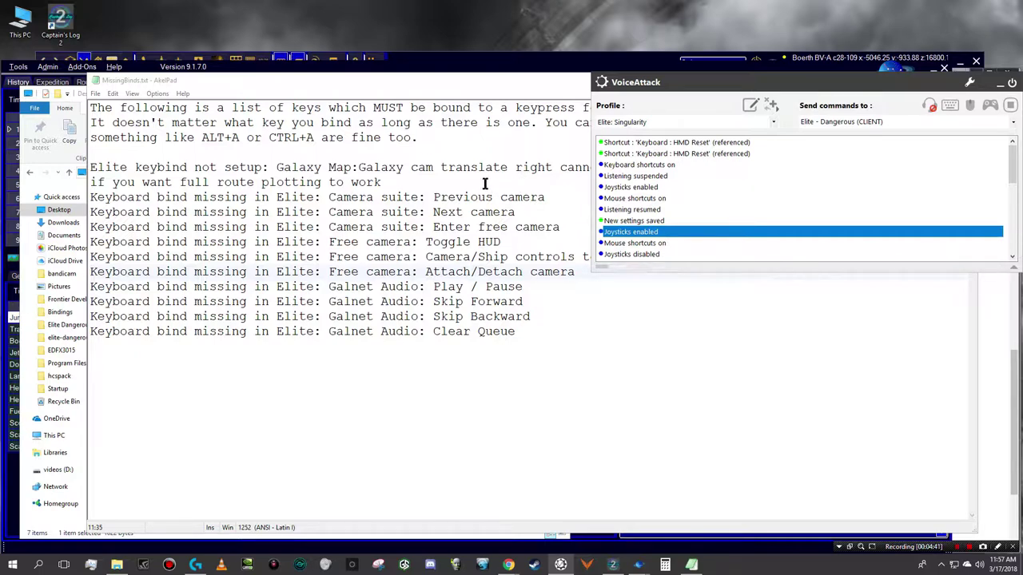
pyautogui.click(467, 213)
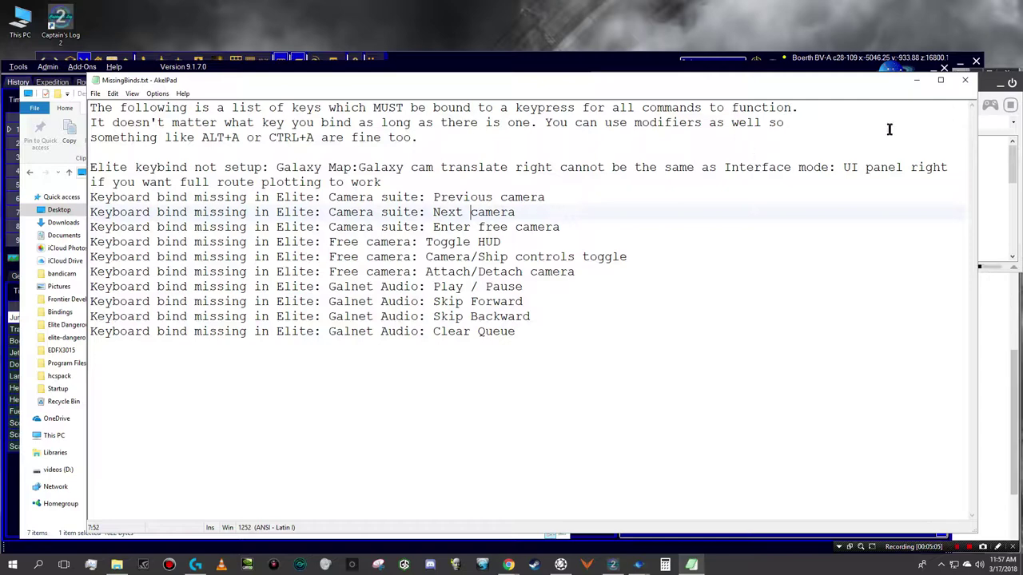
pyautogui.click(965, 81)
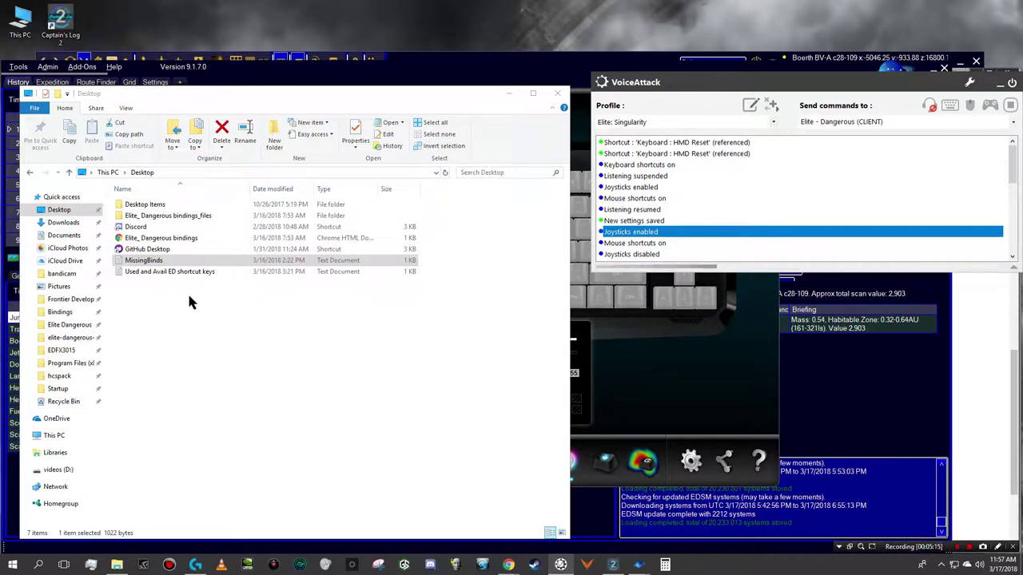
# Open the text file "Used and Avail ED shortcut keys" and review the list of used ALT key combinations
pyautogui.doubleClick(121, 275)
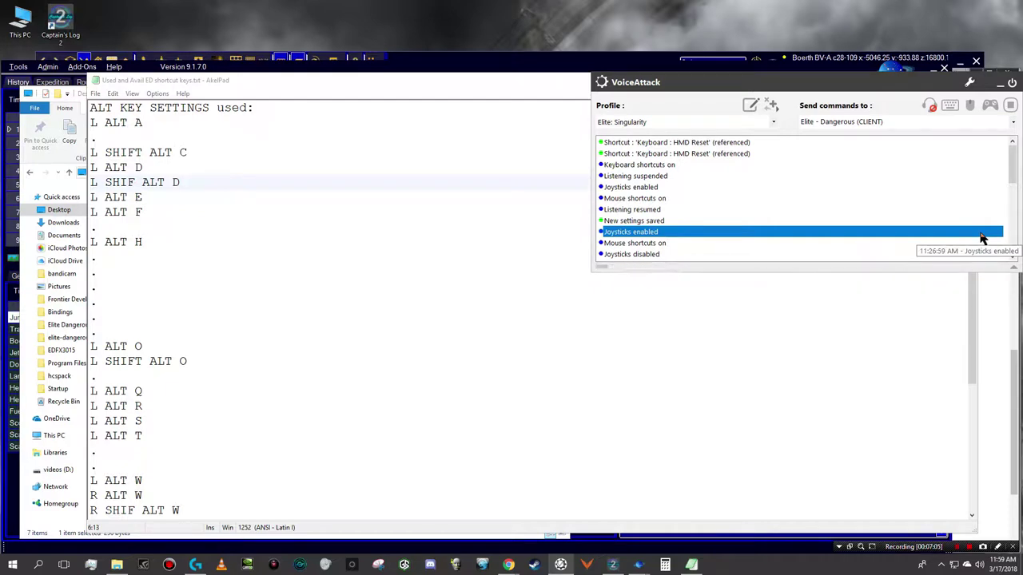
pyautogui.click(395, 229)
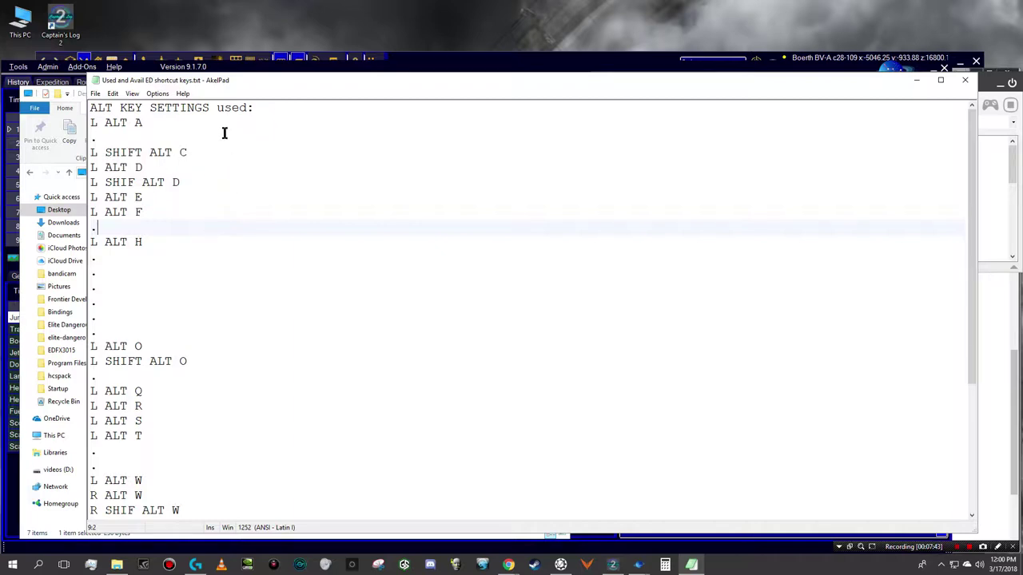
pyautogui.scroll(-5, 215, 206)
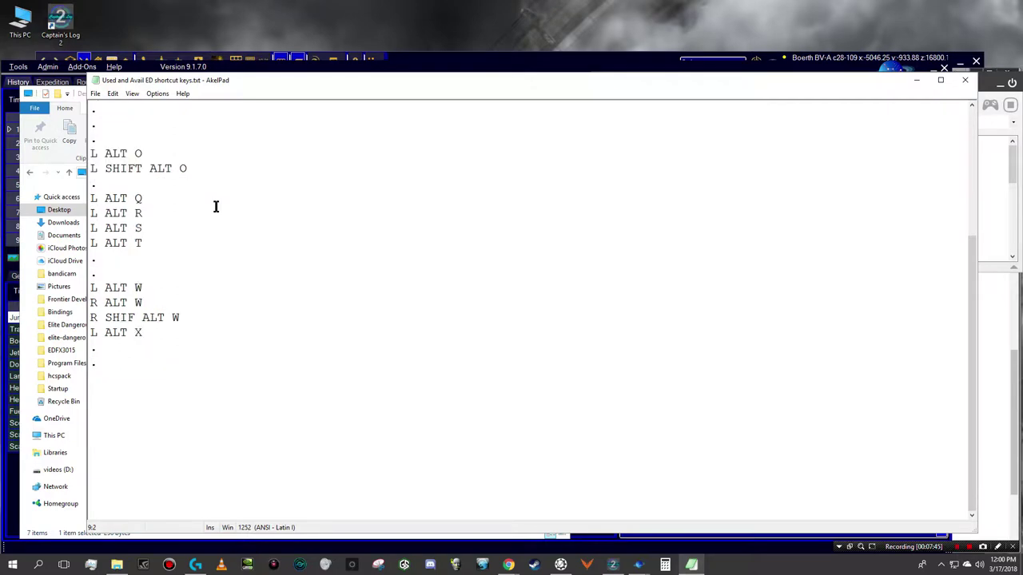
pyautogui.scroll(5, 215, 207)
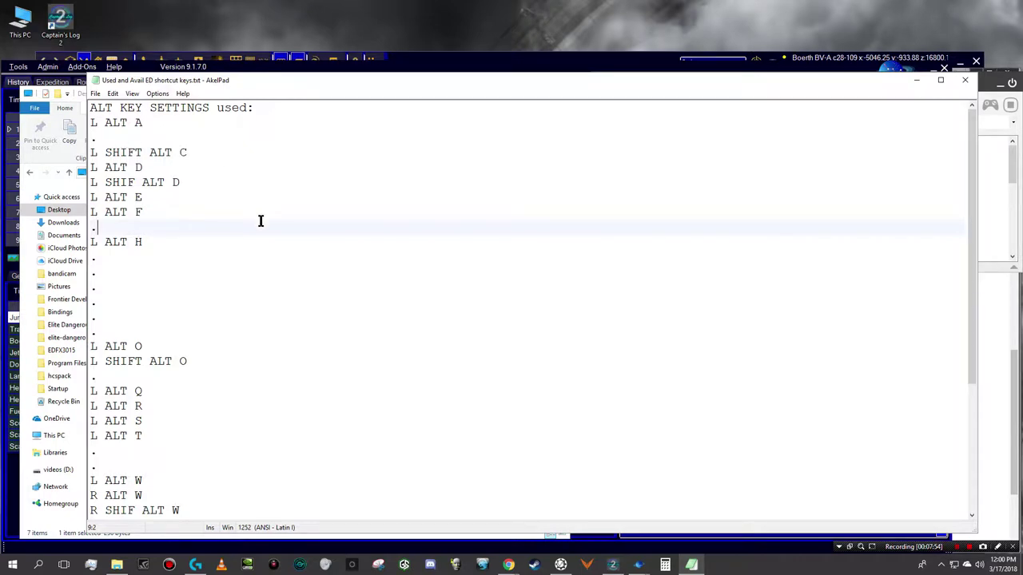
# Start a new entry line below the end of the ALT shortcut list, leaving one blank line between
pyautogui.scroll(-4, 261, 222)
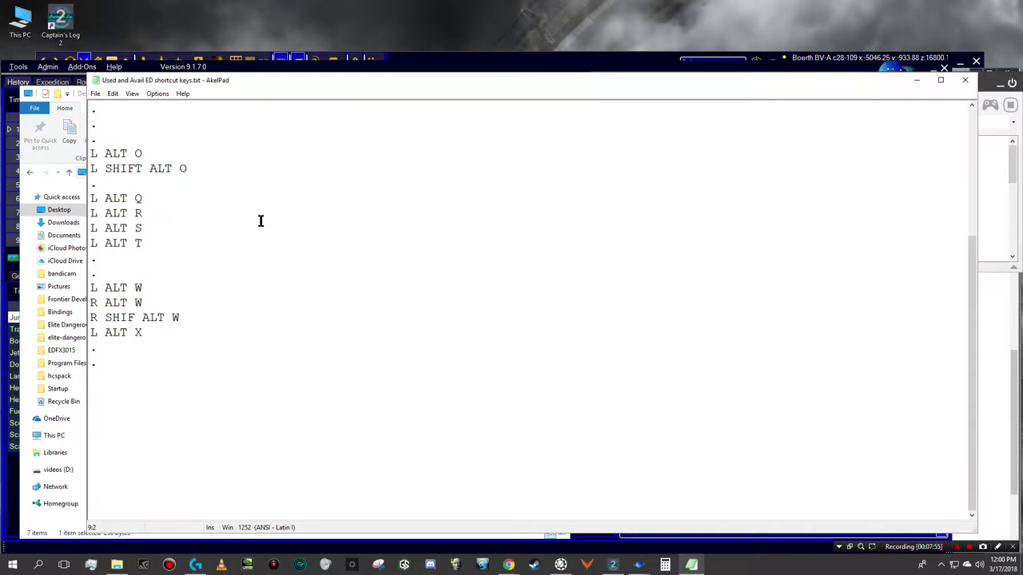
pyautogui.click(139, 367)
pyautogui.press('Return')
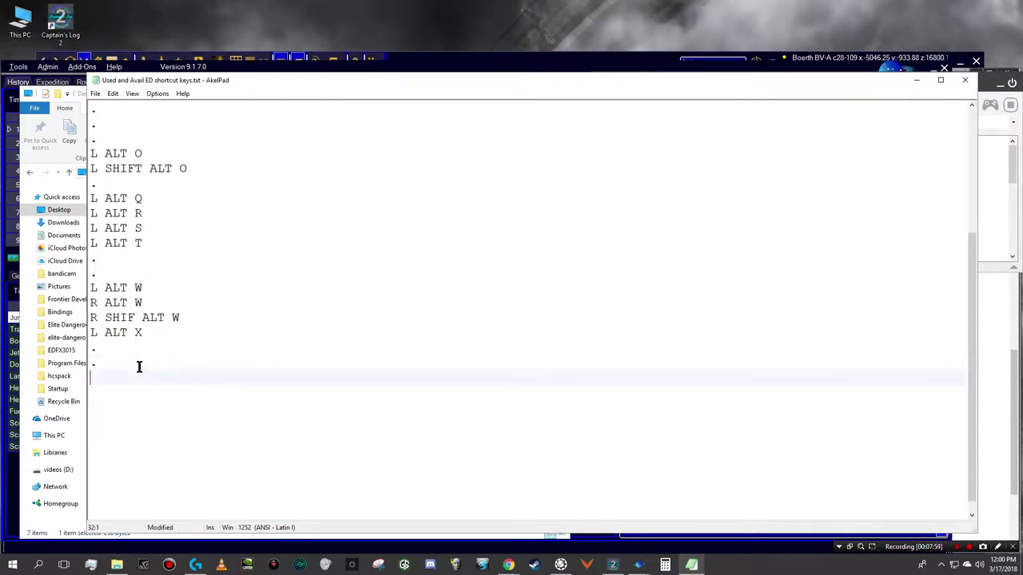
pyautogui.press('Return')
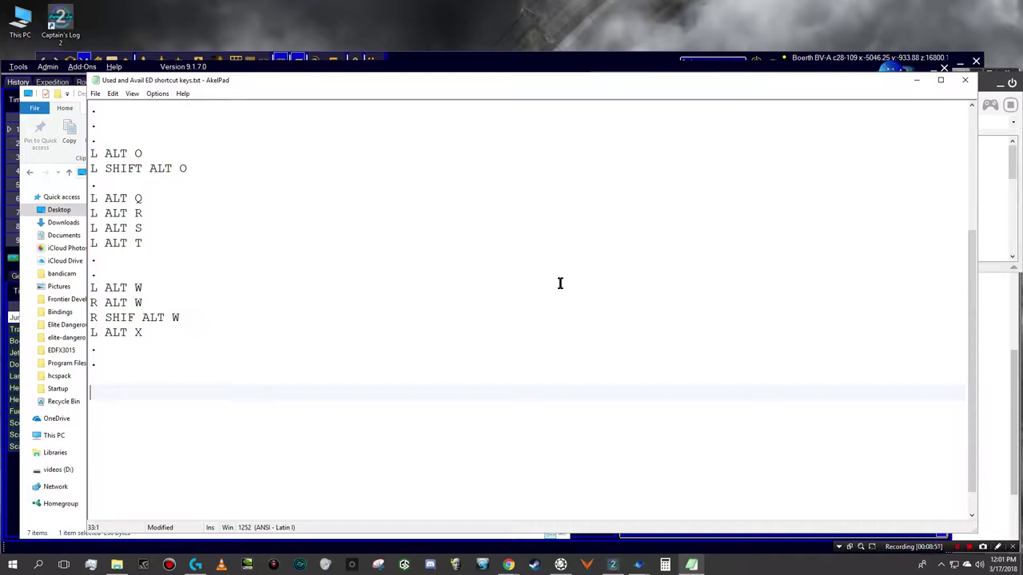
# Turn off keyboard shortcuts in VoiceAttack and add the entry "L ALT SCREEN LOCK" to the end of the shortcut list
pyautogui.click(1007, 236)
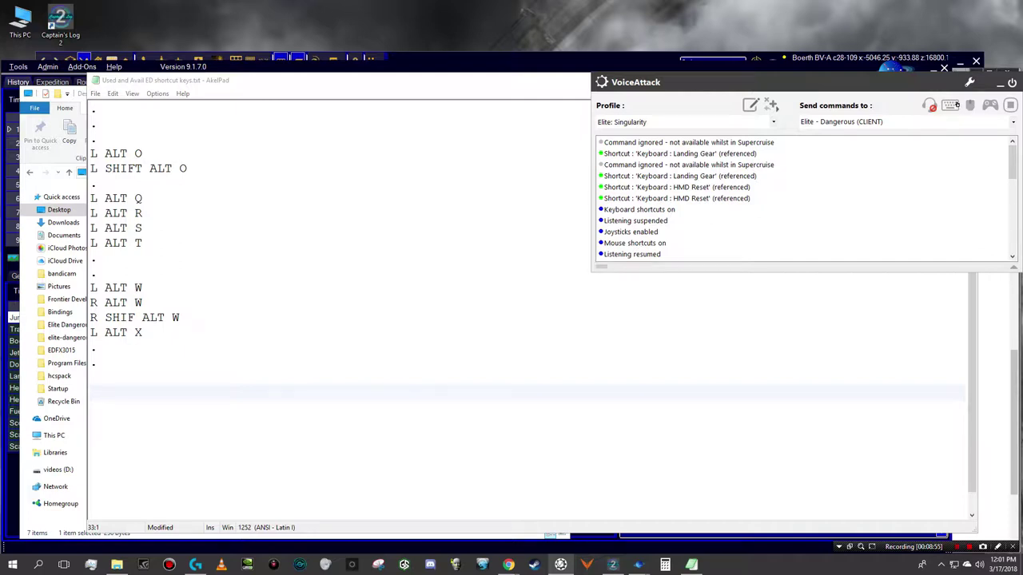
pyautogui.click(950, 109)
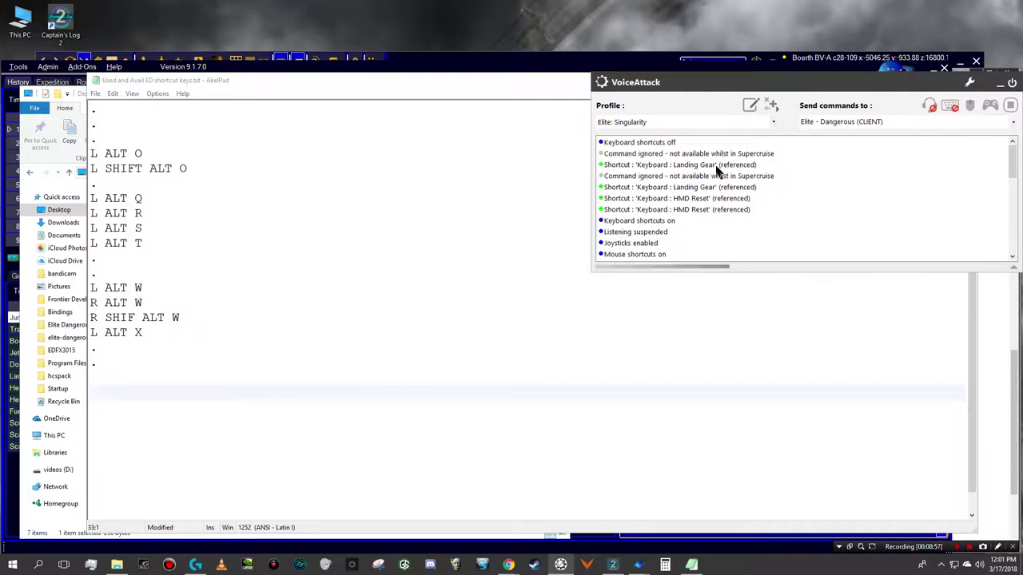
pyautogui.click(167, 393)
pyautogui.write('L ')
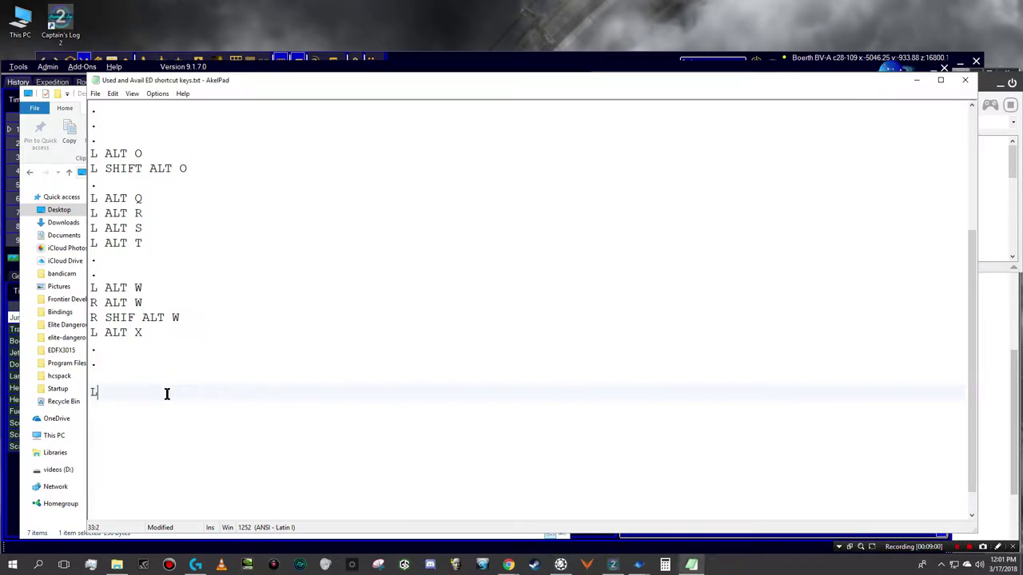
pyautogui.write('ALT SCREEN LOCK')
pyautogui.press('Return')
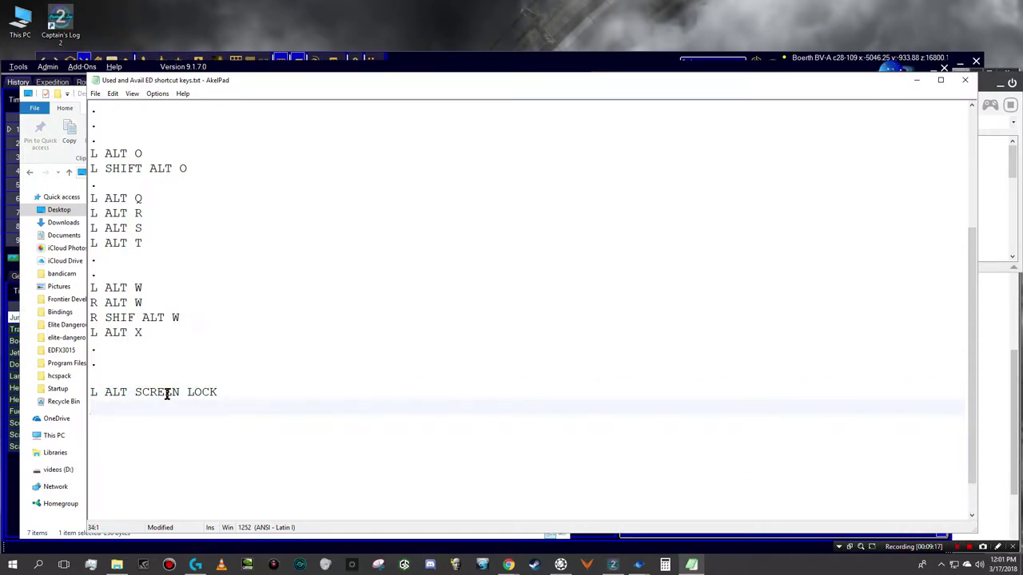
# Add the entry "L SHIFT ALT SCREEN LOCK" on the line below, correcting the typo in LOCK
pyautogui.write('L SHIFT ALT SCREEN LK')
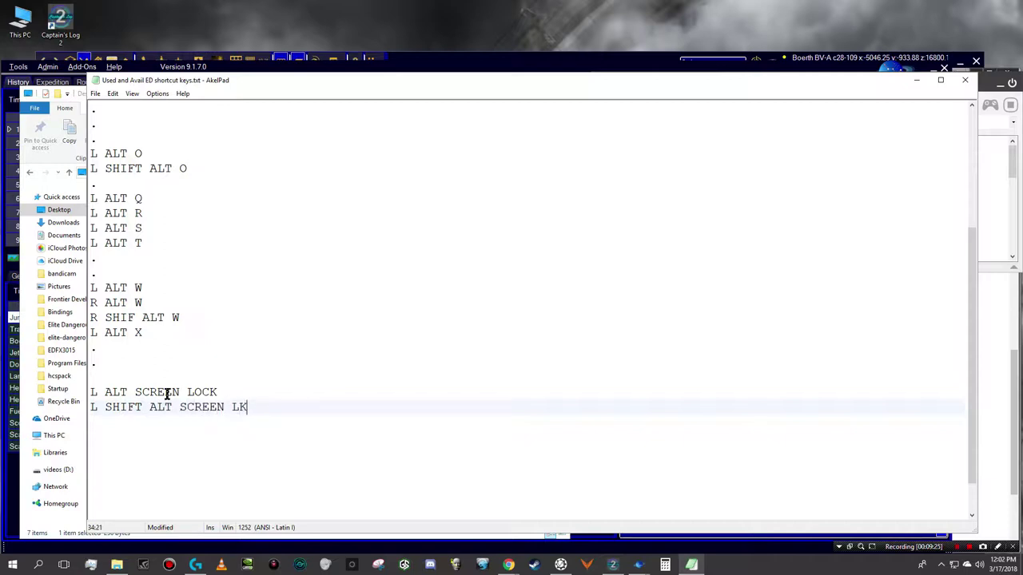
pyautogui.write('OCK')
pyautogui.press('Left')
pyautogui.press('Left')
pyautogui.press('Left')
pyautogui.press('Left')
pyautogui.press('BackSpace')
# Switch to the Elite: Dangerous bindings page in Chrome and examine the keyboard bindings on the reference sheet
pyautogui.scroll(5, 349, 411)
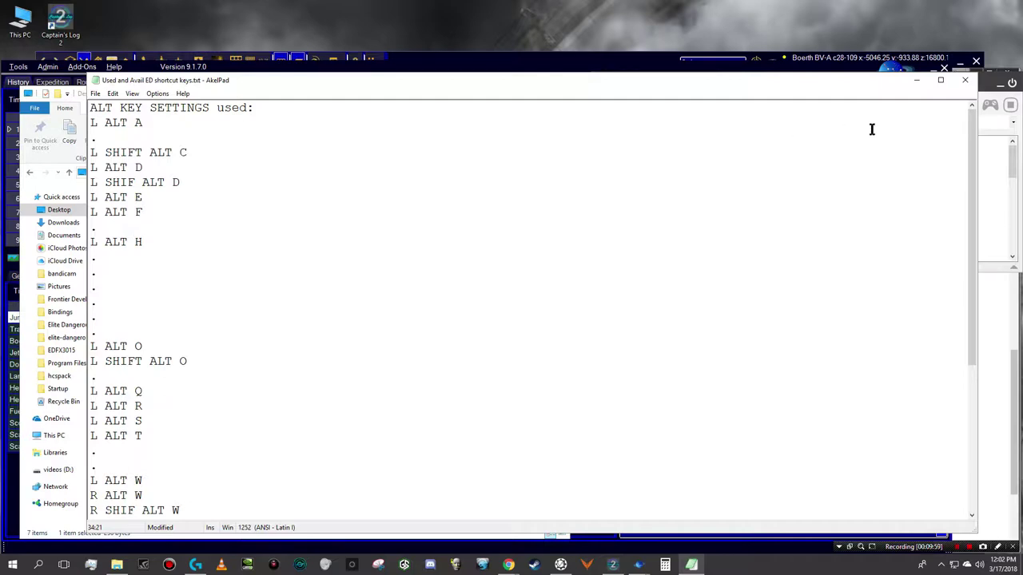
pyautogui.hotkey('alt', 'Tab')
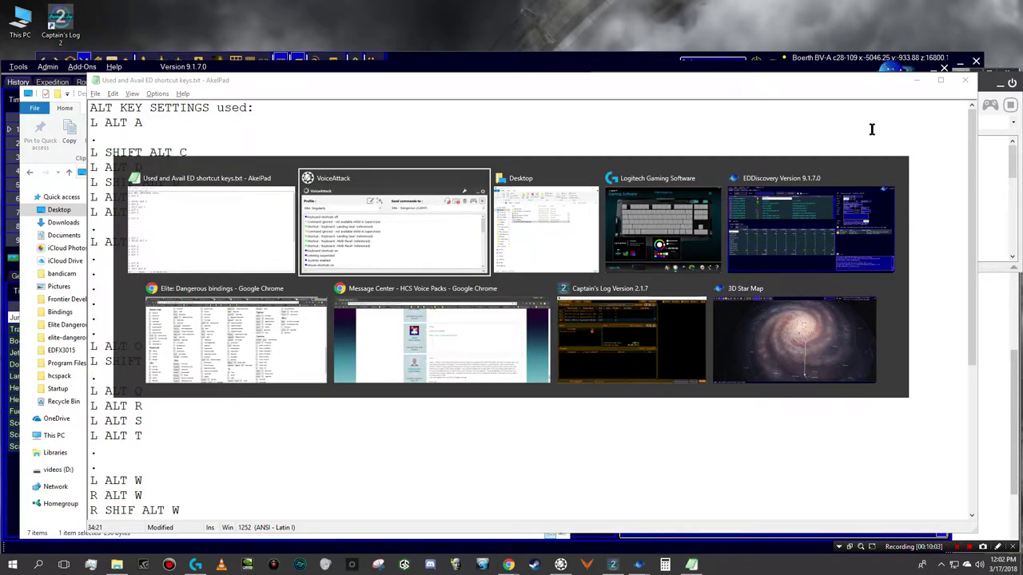
pyautogui.hotkey('alt', 'Tab')
pyautogui.hotkey('alt', 'Tab')
pyautogui.hotkey('alt', 'Tab')
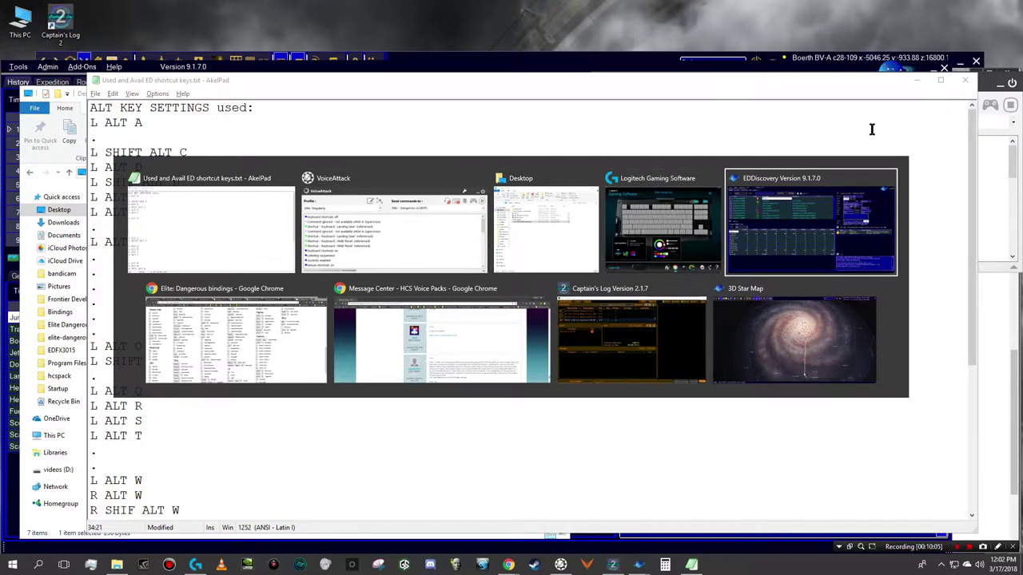
pyautogui.hotkey('alt', 'Tab')
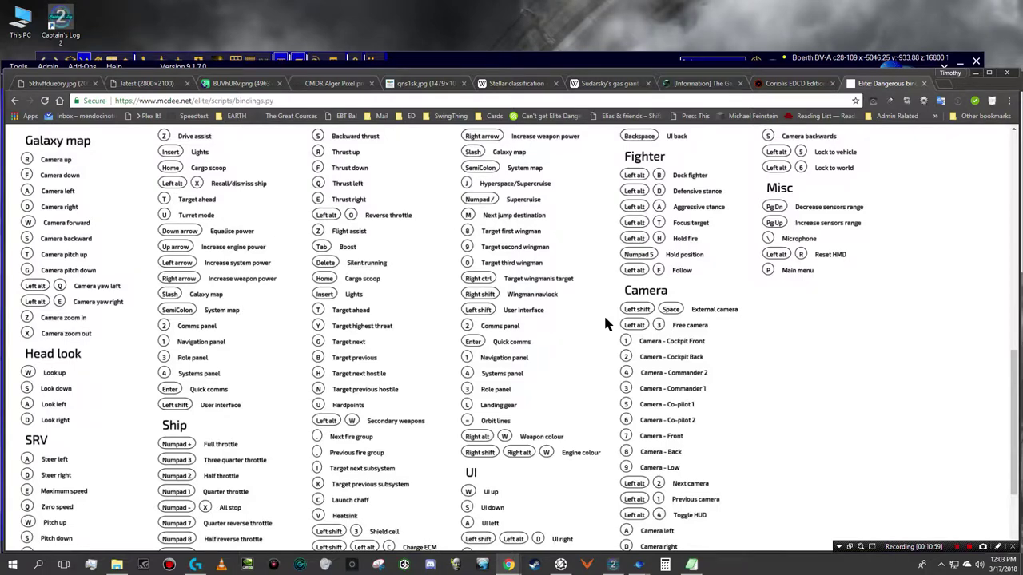
pyautogui.scroll(-3, 605, 324)
pyautogui.scroll(1, 605, 324)
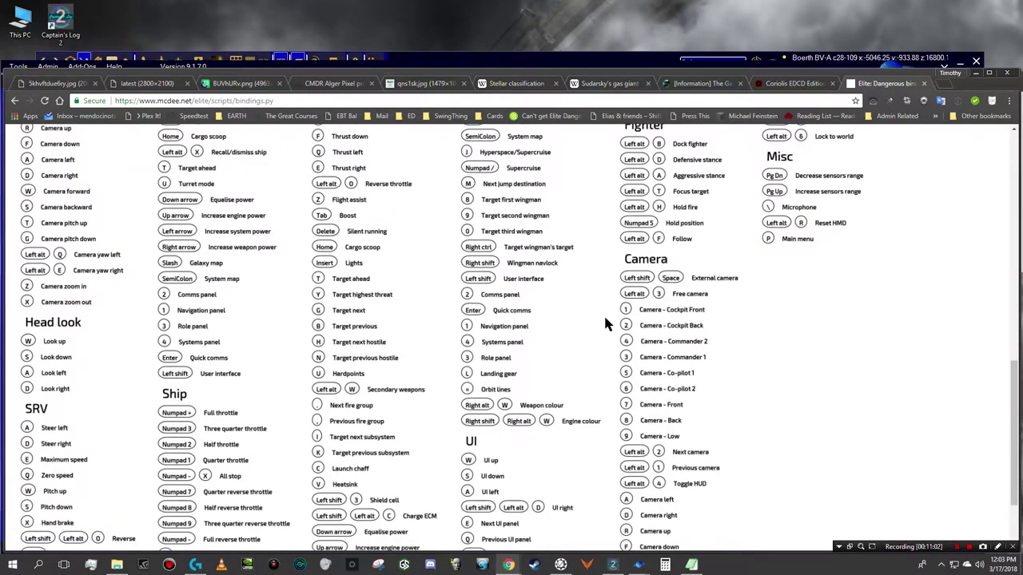
pyautogui.scroll(4, 605, 324)
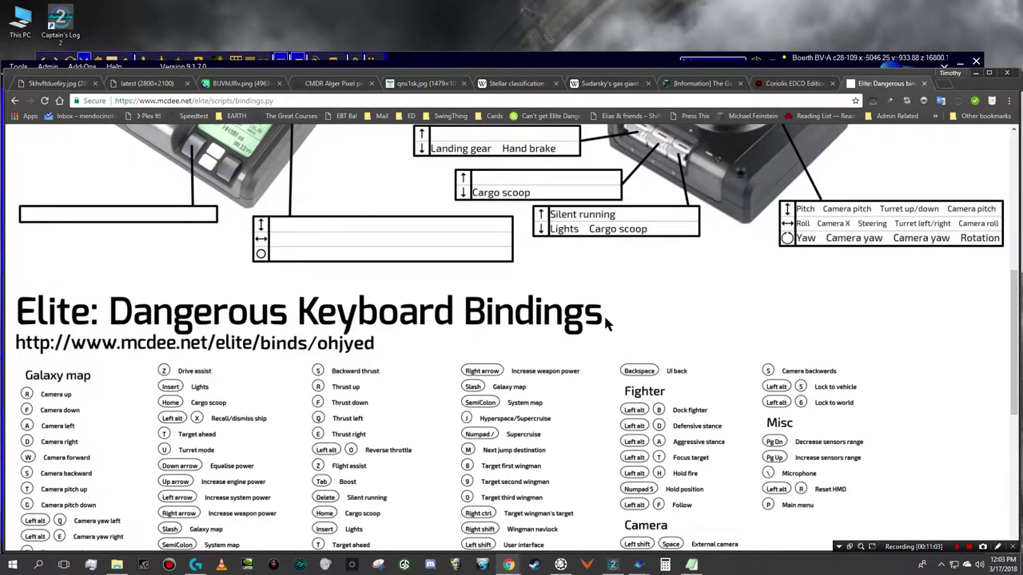
# Return to the Reference Sheet Generator page, review its advanced options and open the file selection for the bindings file
pyautogui.click(15, 102)
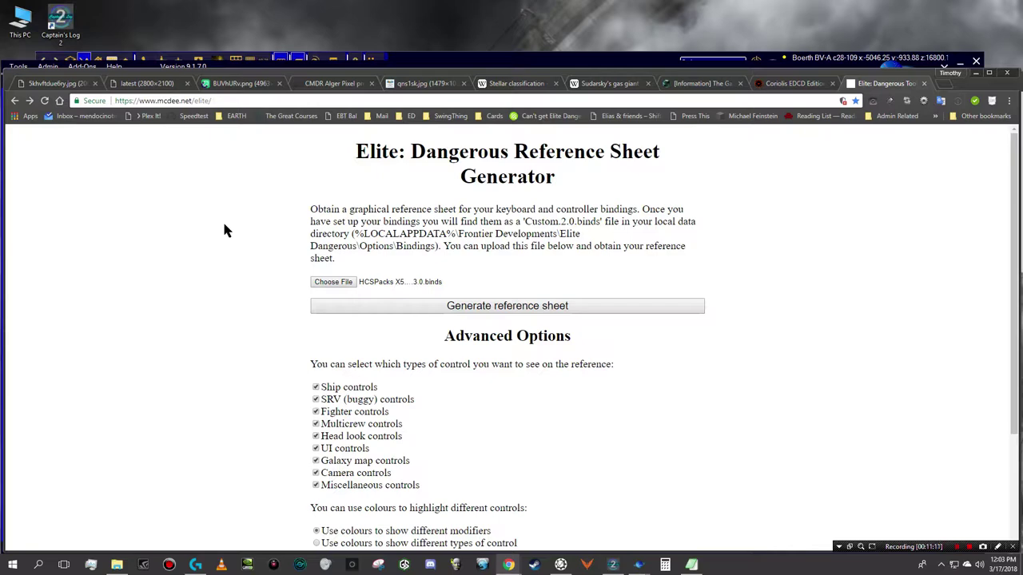
pyautogui.scroll(-2, 224, 230)
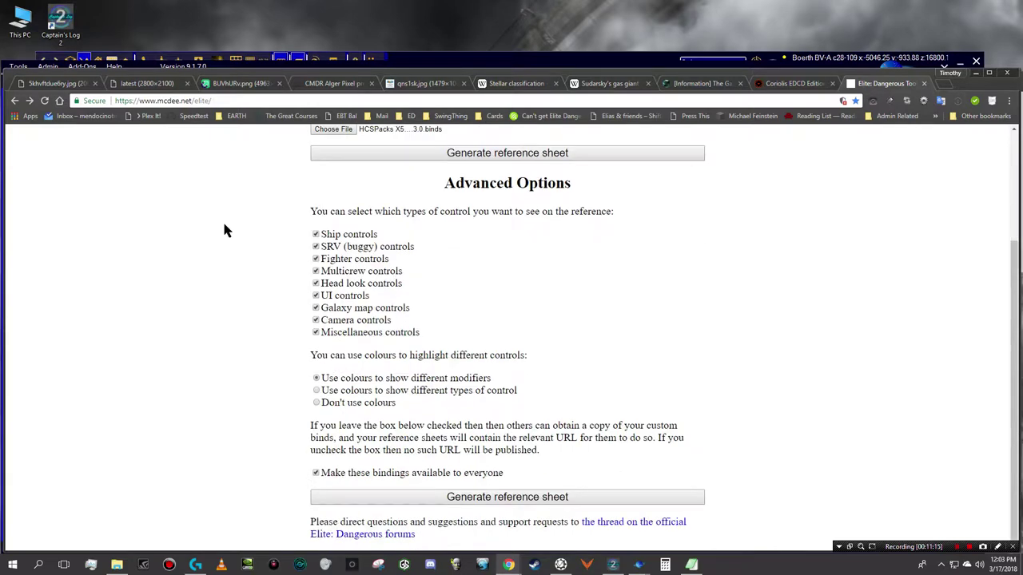
pyautogui.scroll(2, 223, 230)
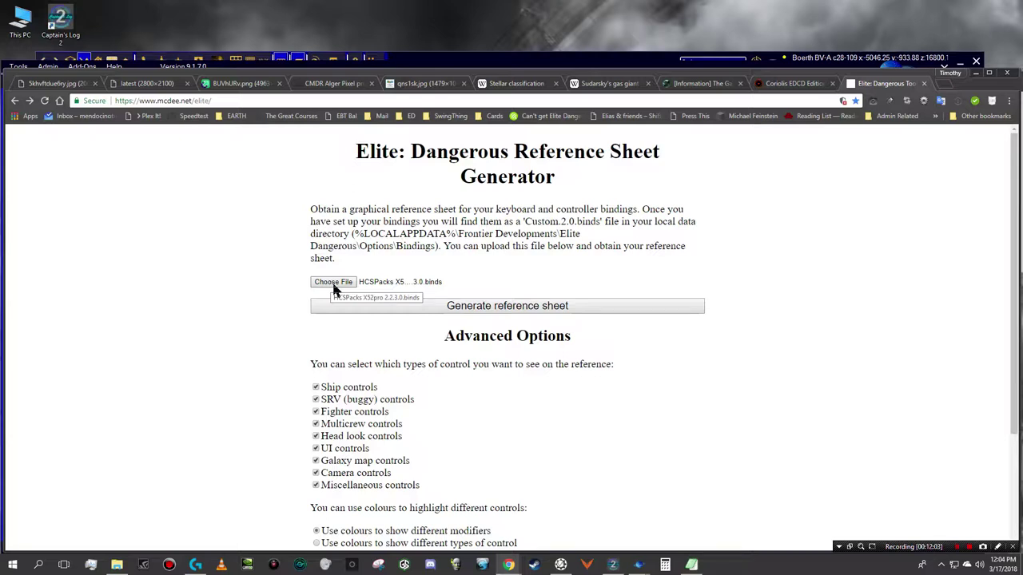
pyautogui.click(333, 286)
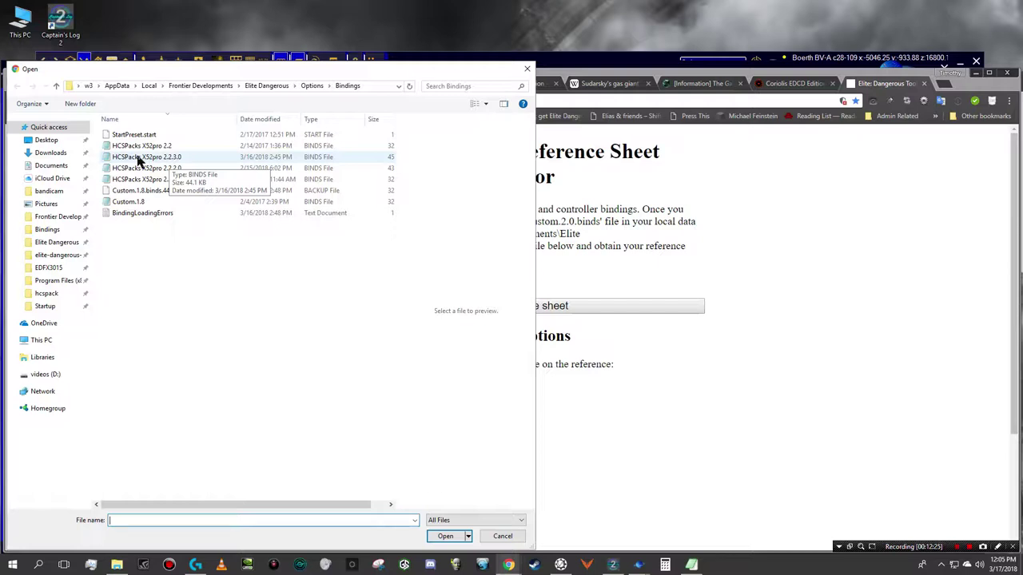
# Switch to Steam, launch Elite Dangerous with the Play Elite Dangerous option and start ELITE DANGEROUS: HORIZONS [64-BIT] from the launcher
pyautogui.click(535, 566)
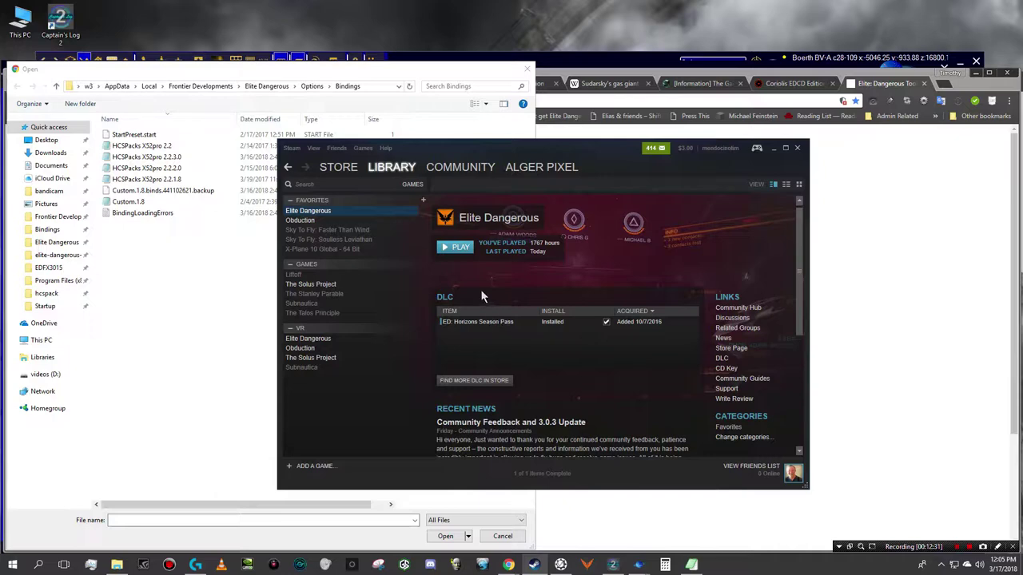
pyautogui.click(454, 247)
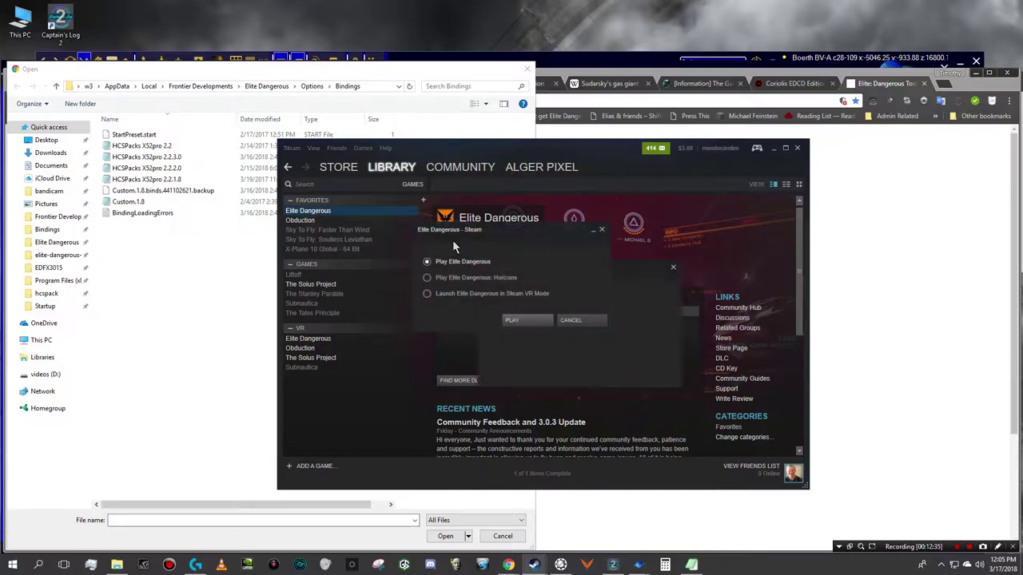
pyautogui.click(525, 323)
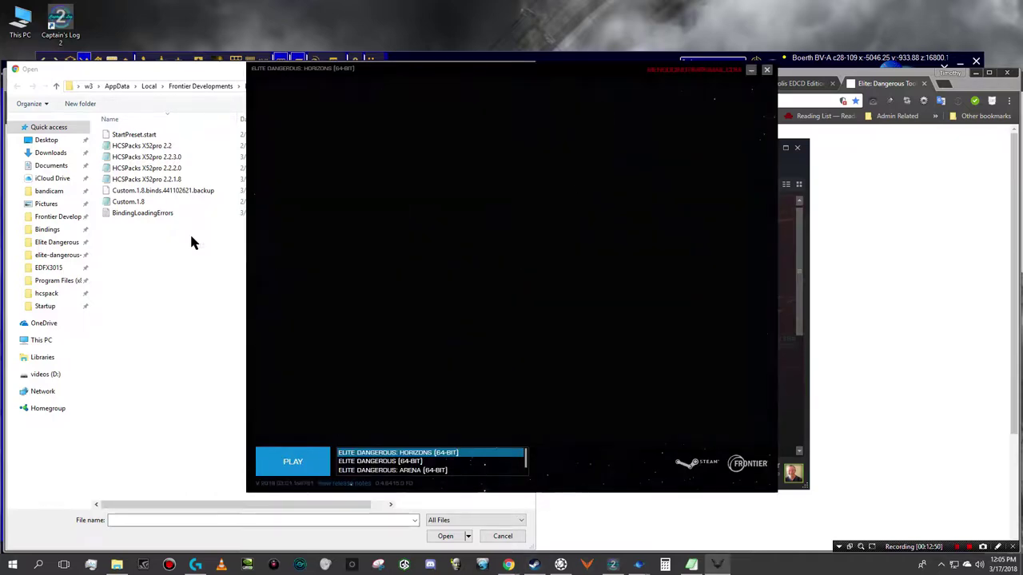
pyautogui.click(293, 462)
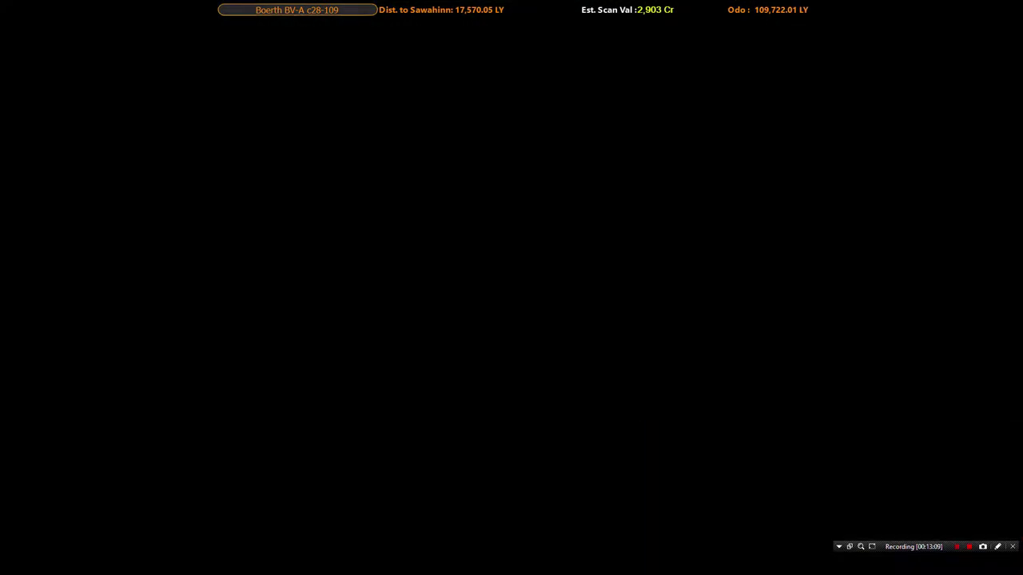
# Switch between Chrome and the loading game, open the game's control options and review the available binding presets
pyautogui.hotkey('alt', 'Tab')
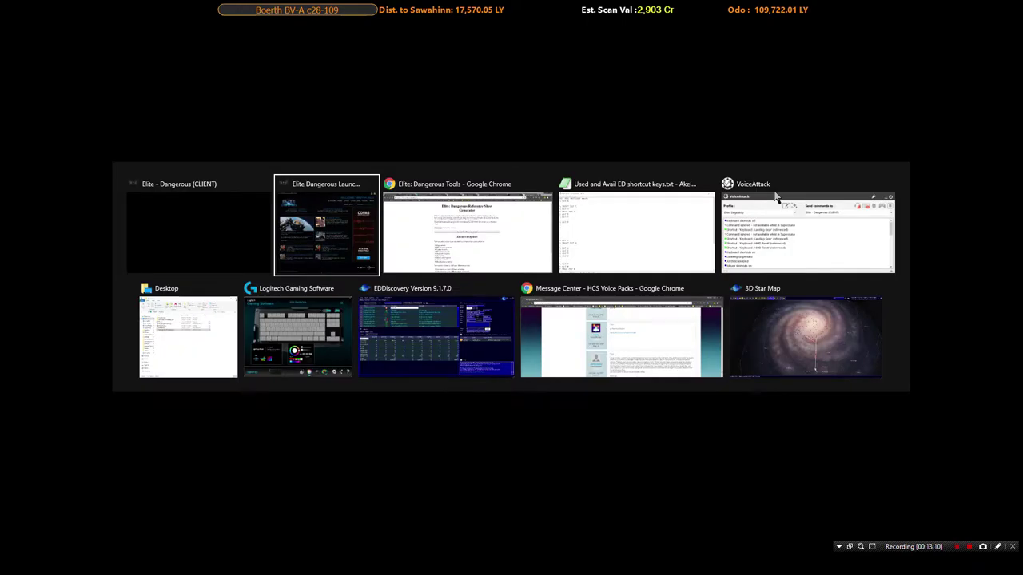
pyautogui.hotkey('alt', 'Tab')
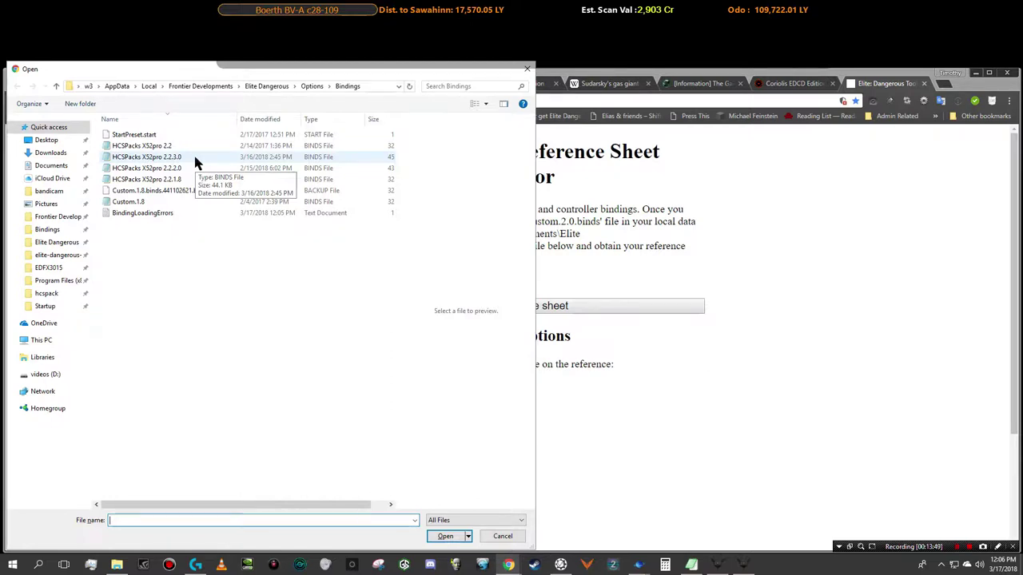
pyautogui.hotkey('alt', 'Tab')
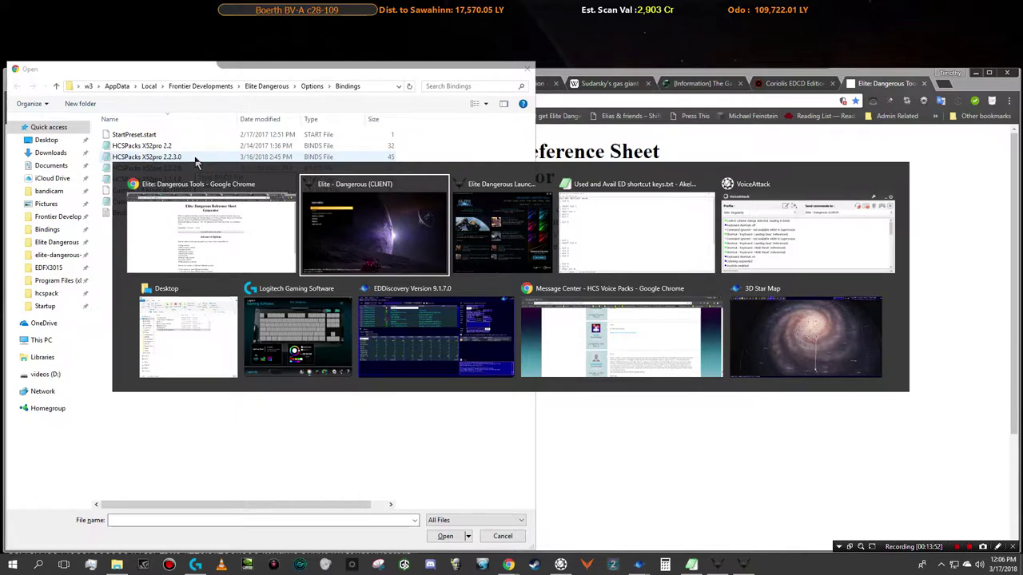
pyautogui.hotkey('alt', 'Tab')
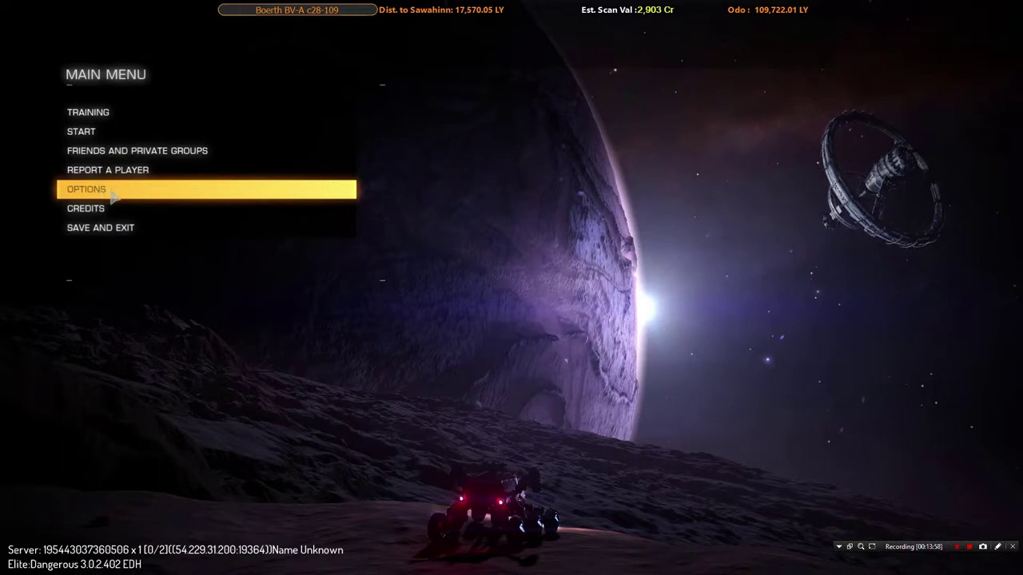
pyautogui.click(112, 196)
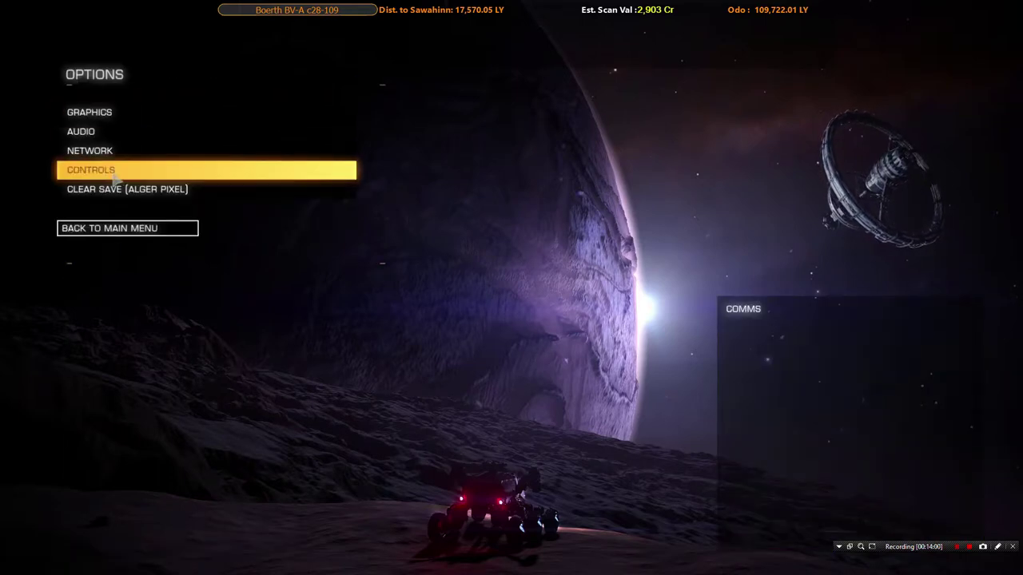
pyautogui.click(111, 176)
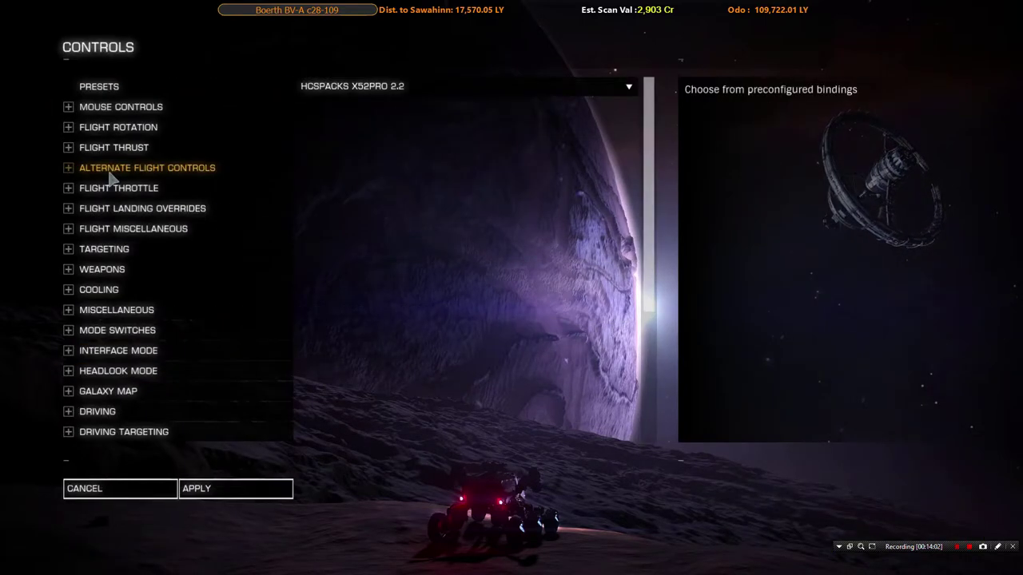
pyautogui.click(493, 93)
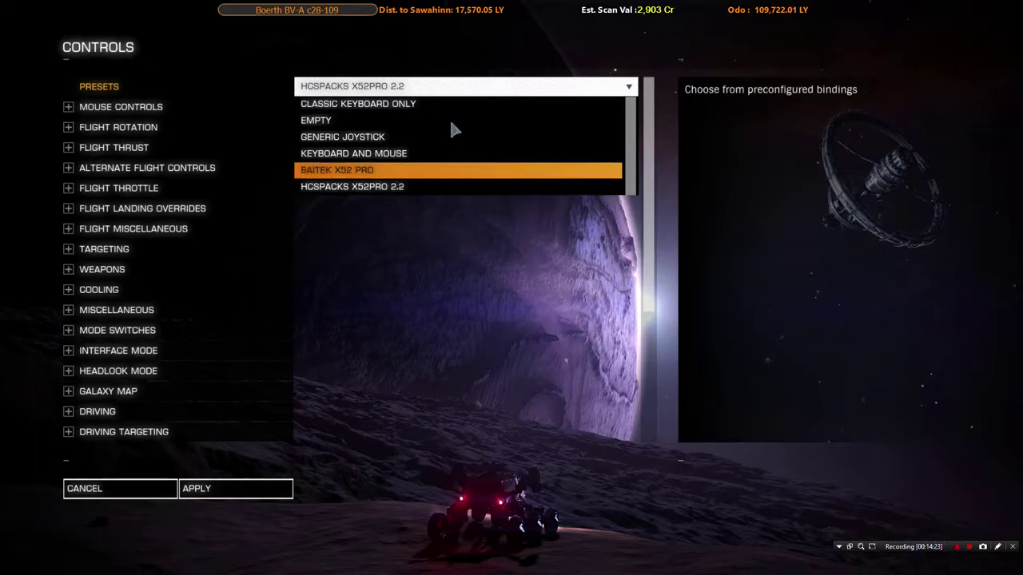
pyautogui.click(590, 91)
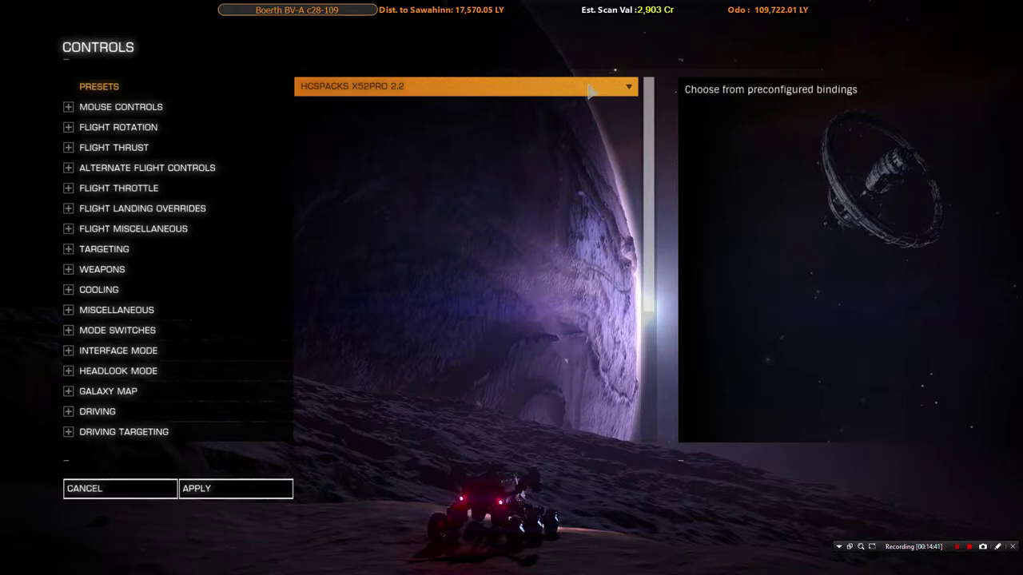
# Switch to VoiceAttack and check its log for control scheme changes
pyautogui.hotkey('alt', 'Tab')
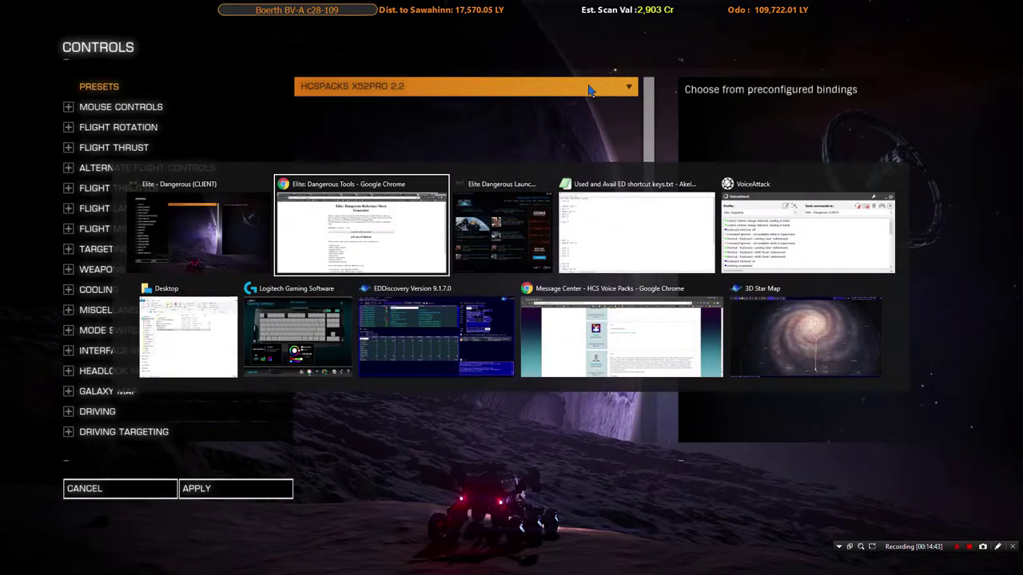
pyautogui.hotkey('alt', 'Tab')
pyautogui.hotkey('alt', 'Tab')
pyautogui.hotkey('alt', 'Tab')
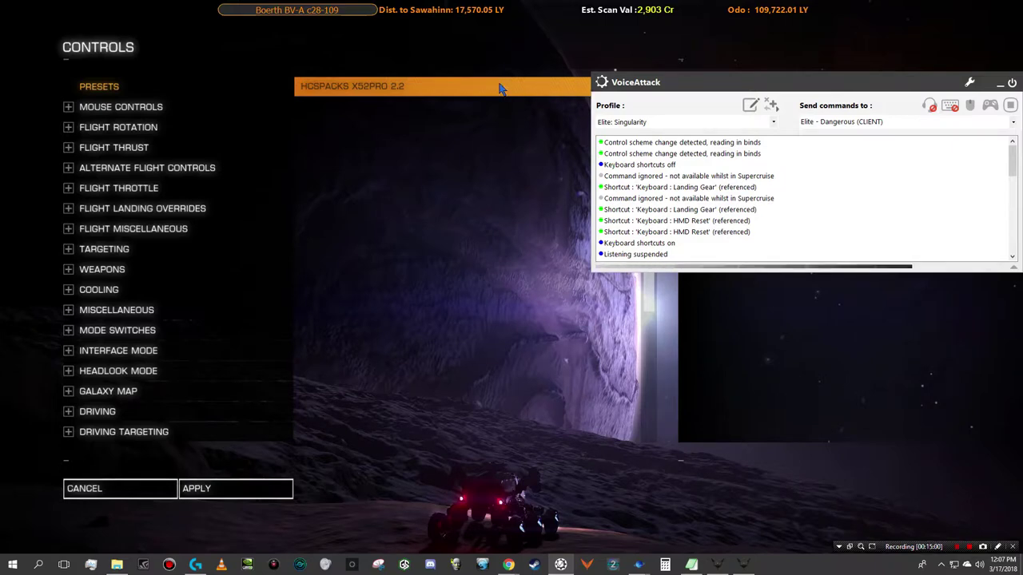
pyautogui.hotkey('alt', 'Tab')
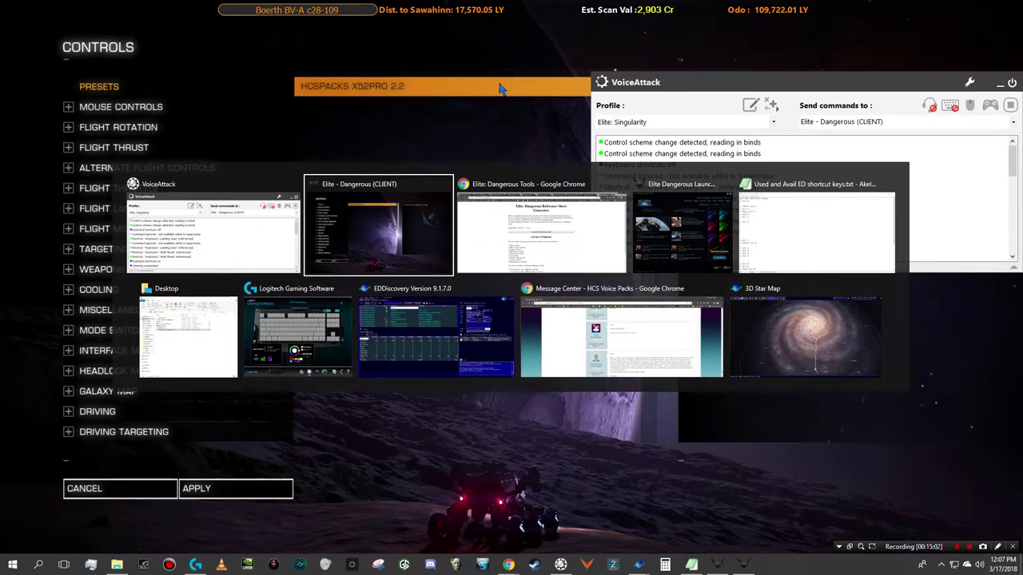
pyautogui.hotkey('alt', 'Tab')
pyautogui.hotkey('alt', 'Tab')
pyautogui.hotkey('alt', 'Tab')
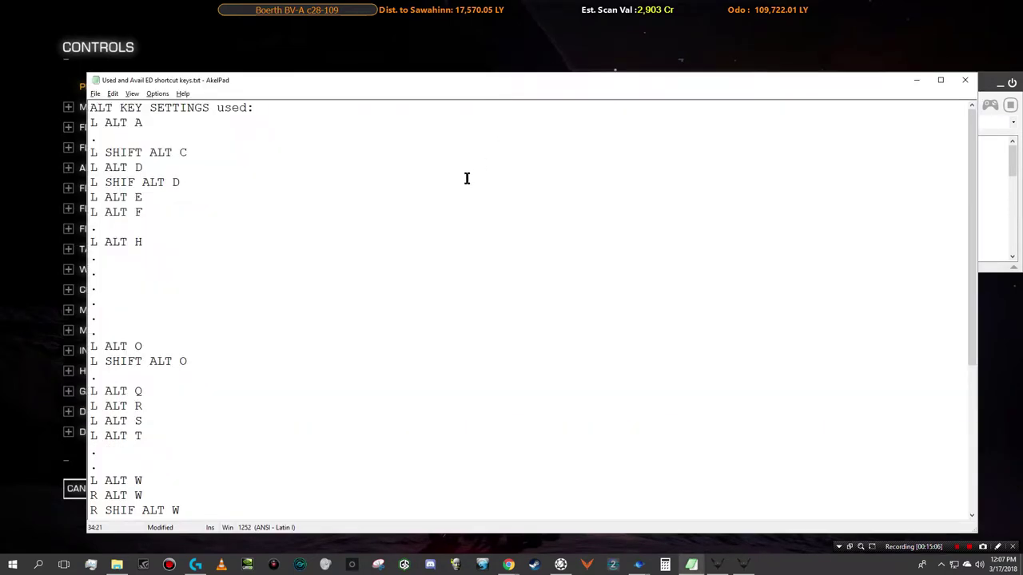
pyautogui.hotkey('alt', 'Tab')
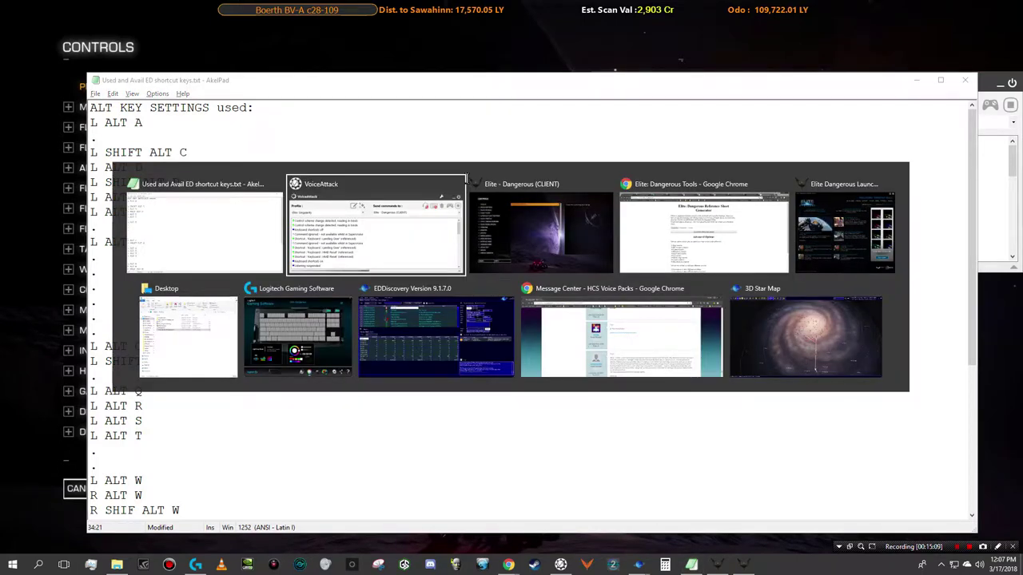
pyautogui.press('Escape')
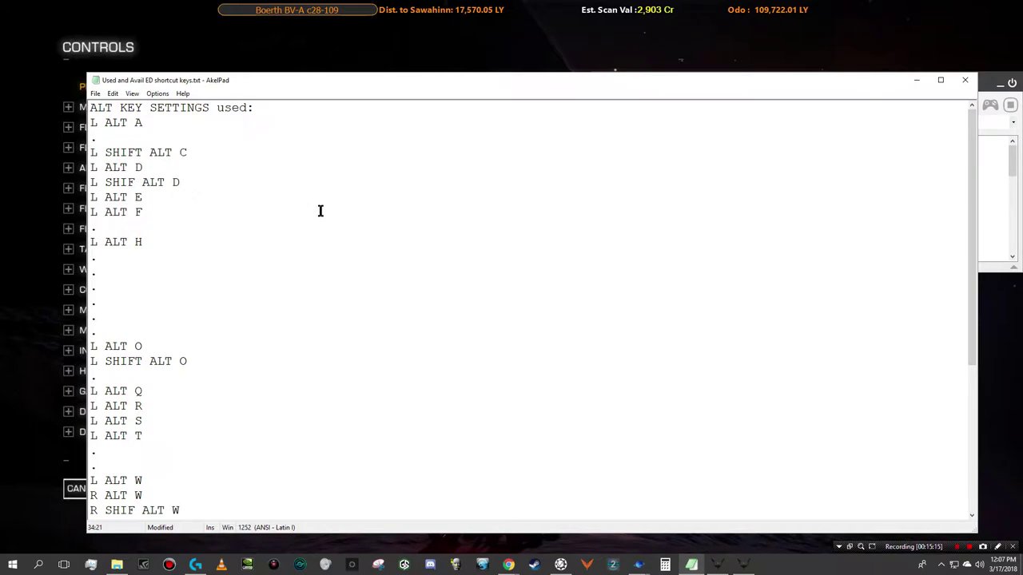
# Switch to File Explorer, open the Bindings folder and select the HCSPacks X52pro 2.2.3.0 file
pyautogui.hotkey('alt', 'Tab')
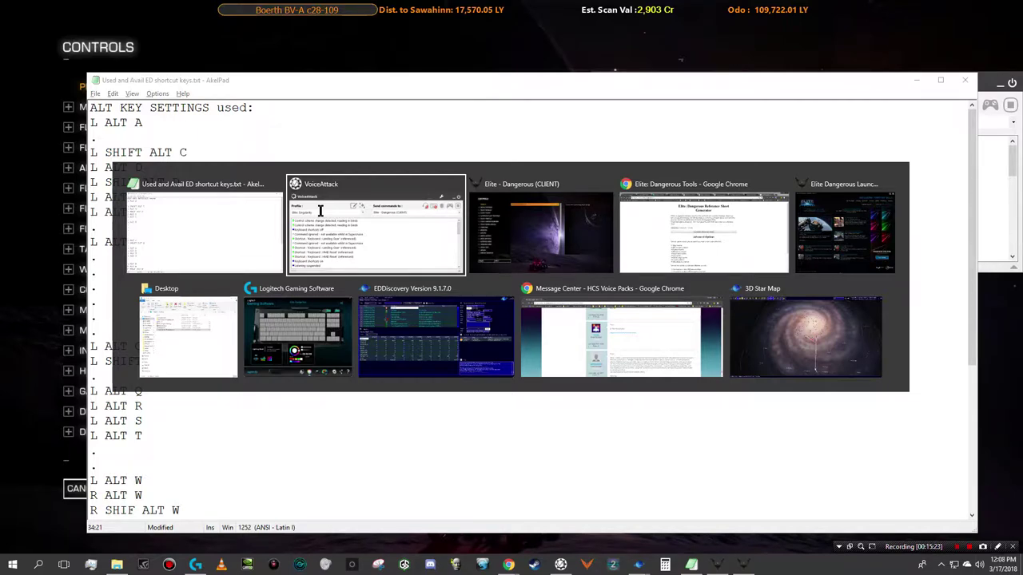
pyautogui.hotkey('alt', 'Tab')
pyautogui.hotkey('alt', 'Tab')
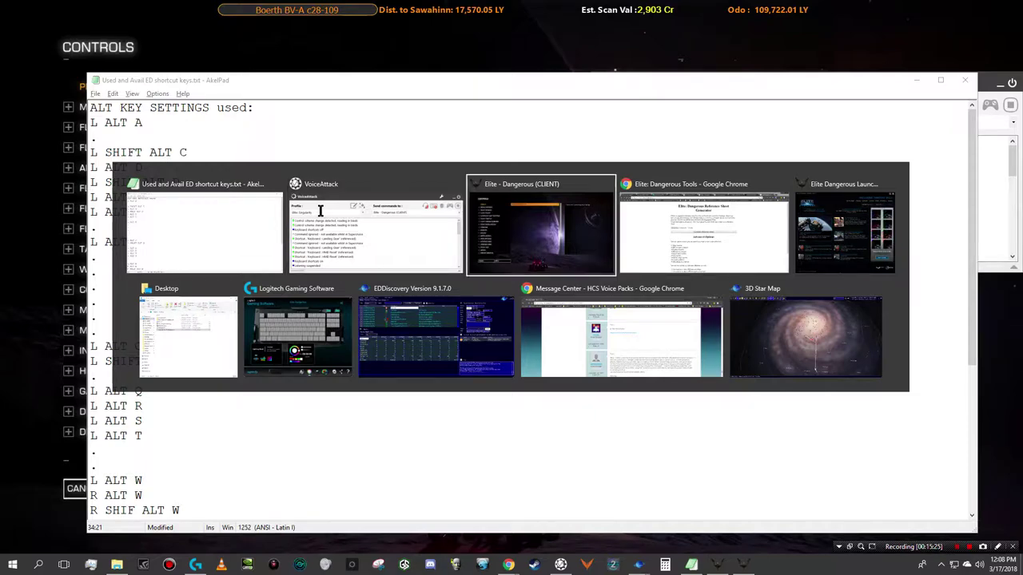
pyautogui.hotkey('alt', 'Tab')
pyautogui.hotkey('alt', 'Tab')
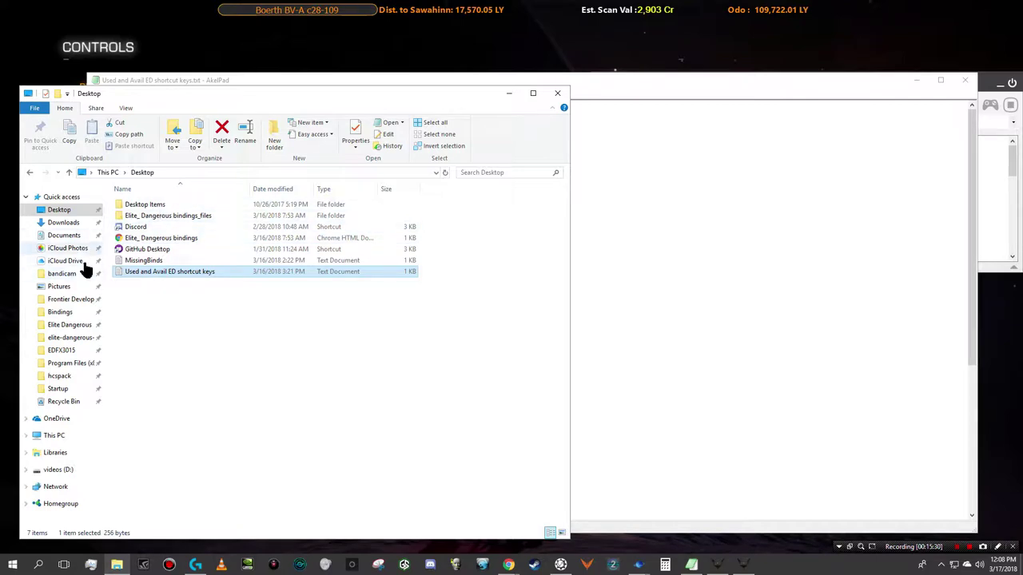
pyautogui.click(60, 312)
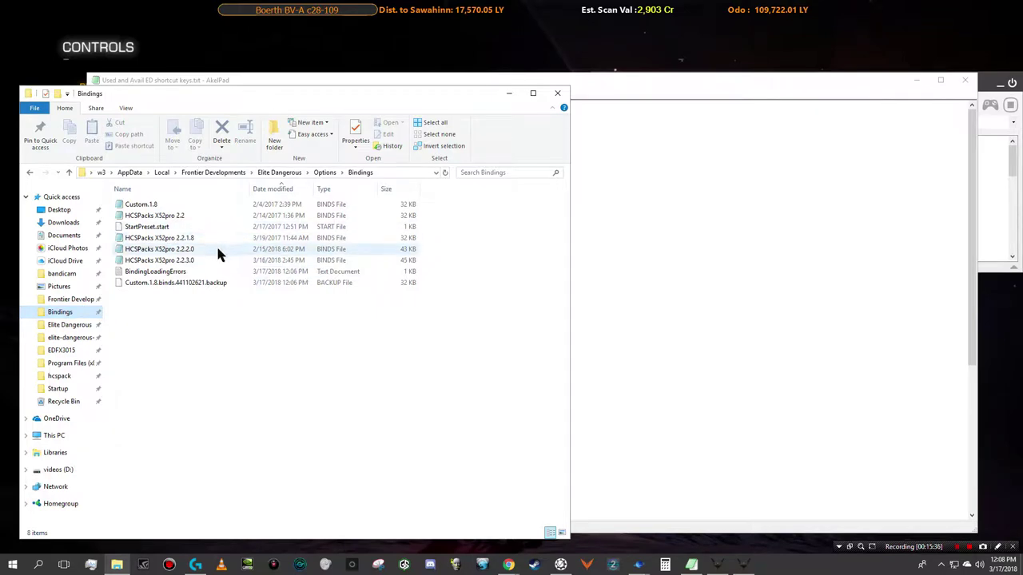
pyautogui.click(216, 262)
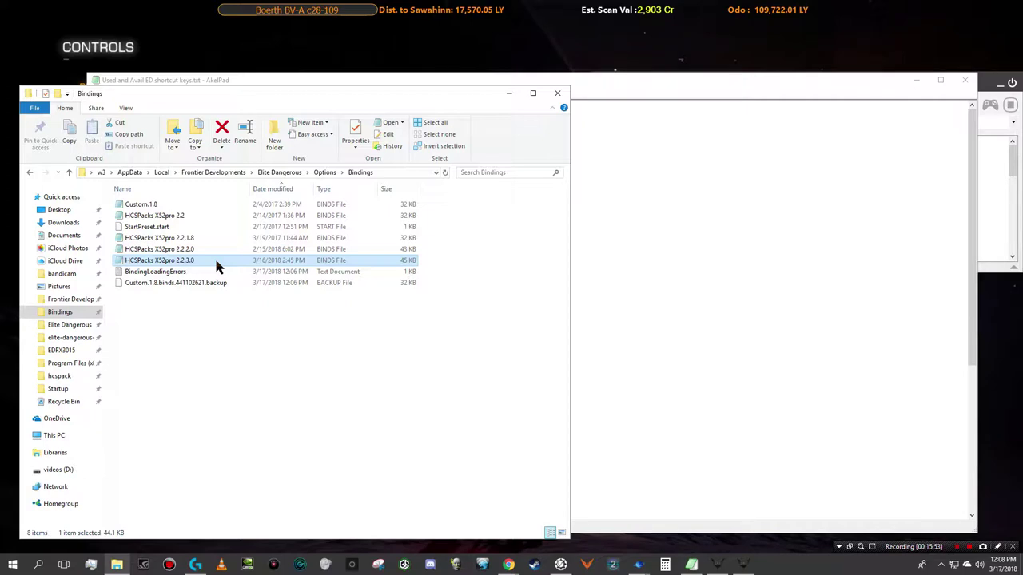
# Return to the Reference Sheet Generator in Chrome, choose HCSPacks X52pro 2.2.3.0 as the bindings file and generate the reference sheet
pyautogui.hotkey('alt', 'Tab')
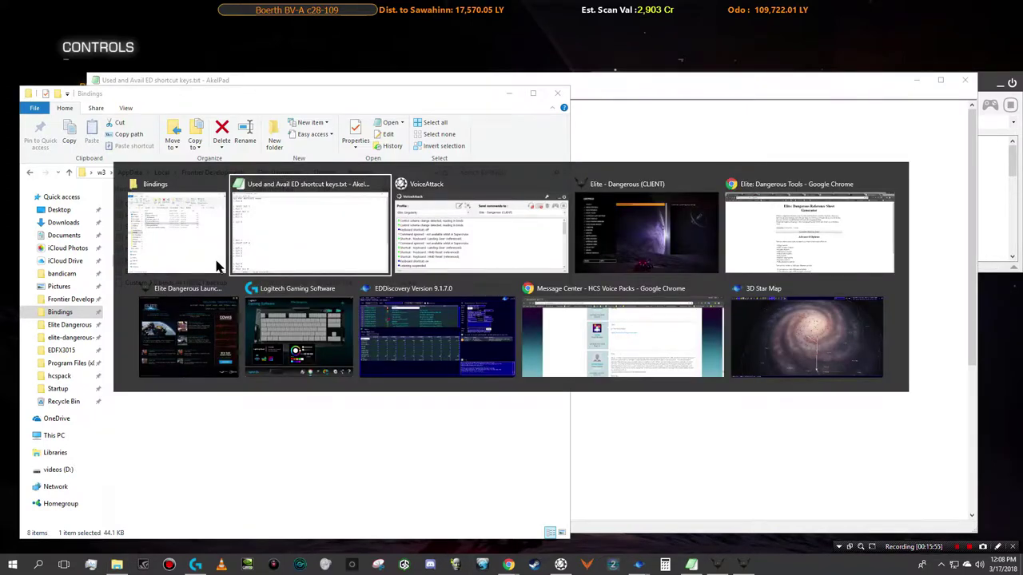
pyautogui.press('Tab')
pyautogui.press('Tab')
pyautogui.press('Tab')
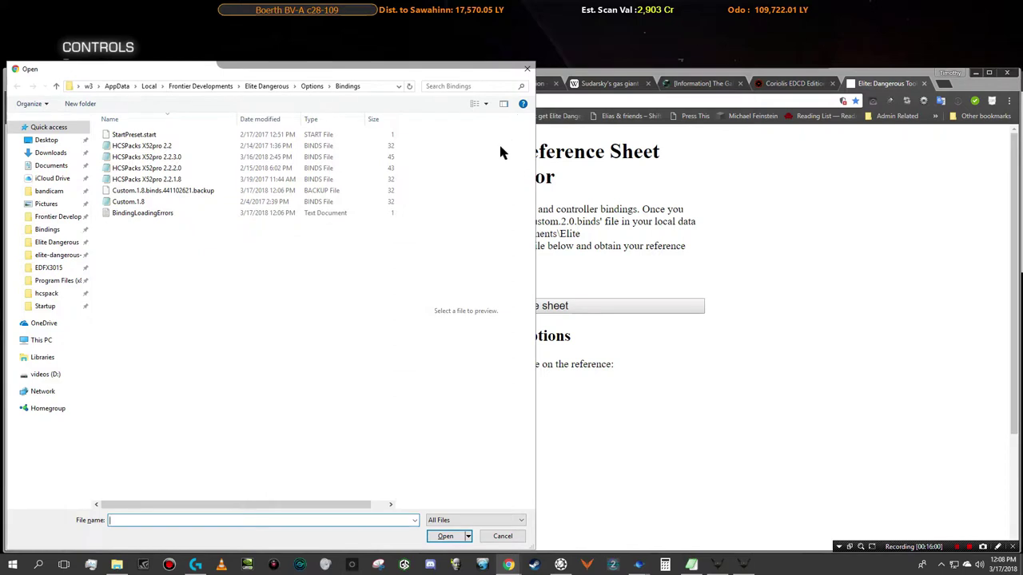
pyautogui.click(502, 537)
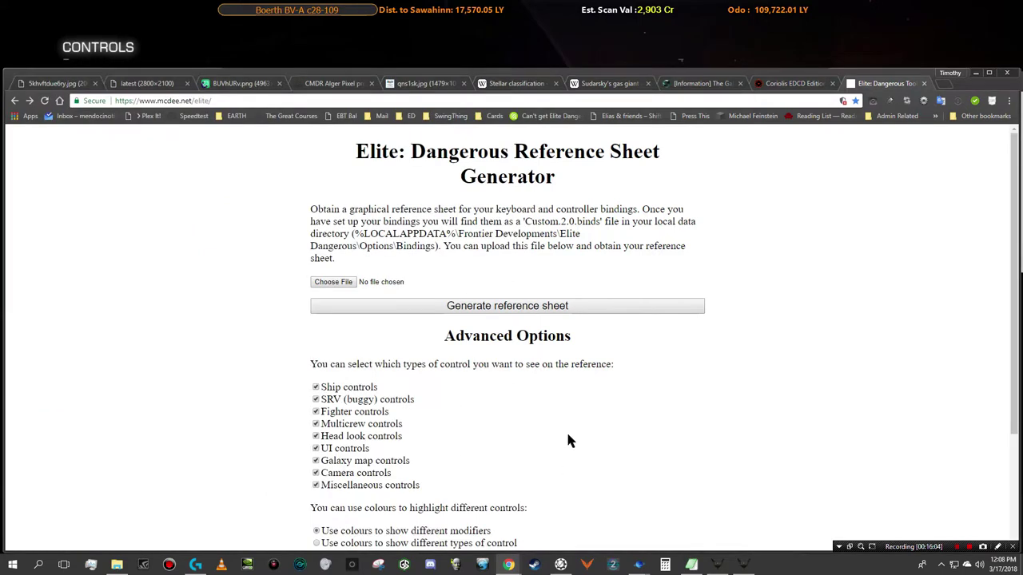
pyautogui.click(332, 283)
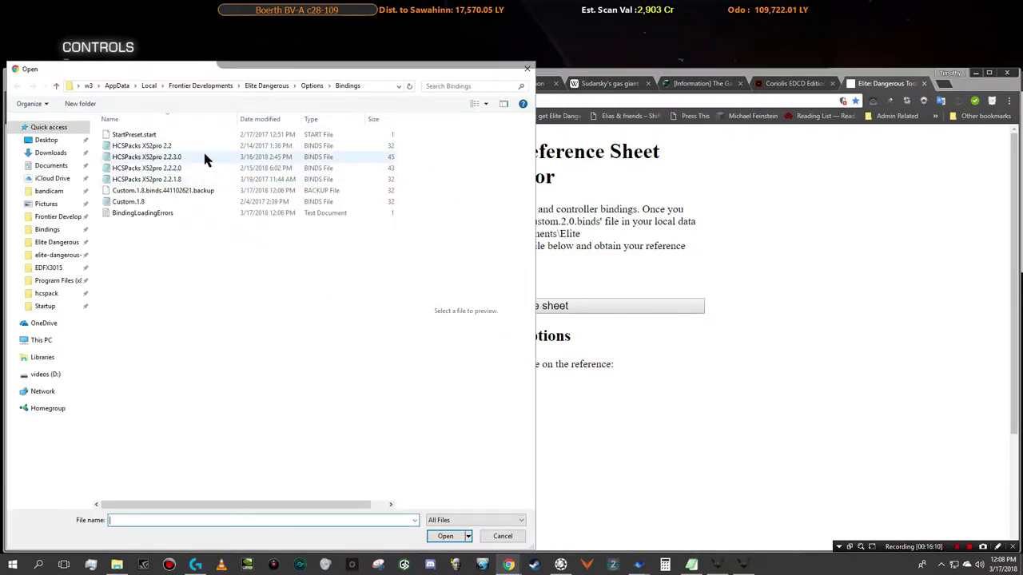
pyautogui.click(204, 157)
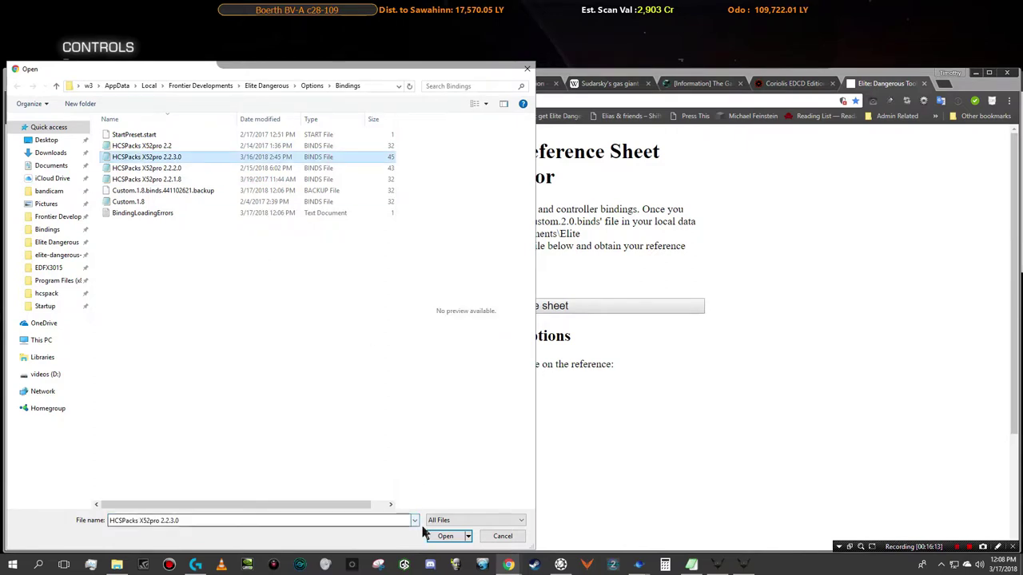
pyautogui.click(447, 542)
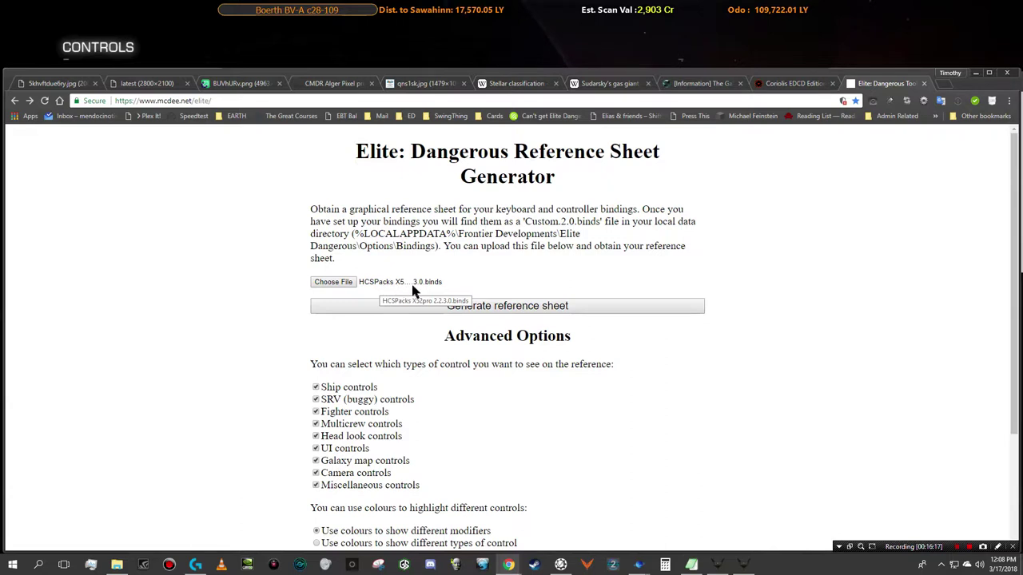
pyautogui.click(534, 314)
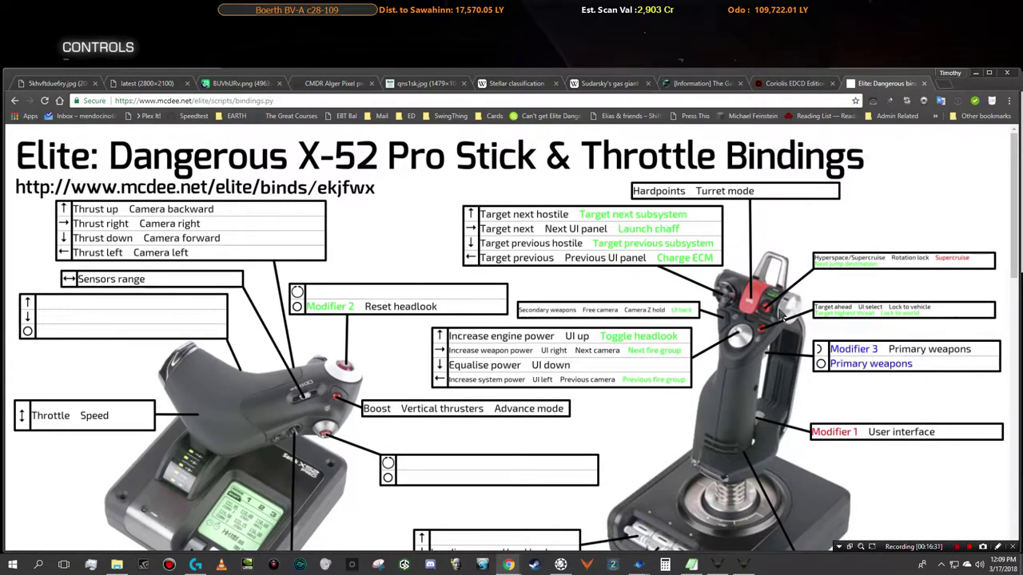
# Examine the generated X-52 Pro stick and throttle bindings and the keyboard bindings on the reference sheet
pyautogui.scroll(-9, 811, 310)
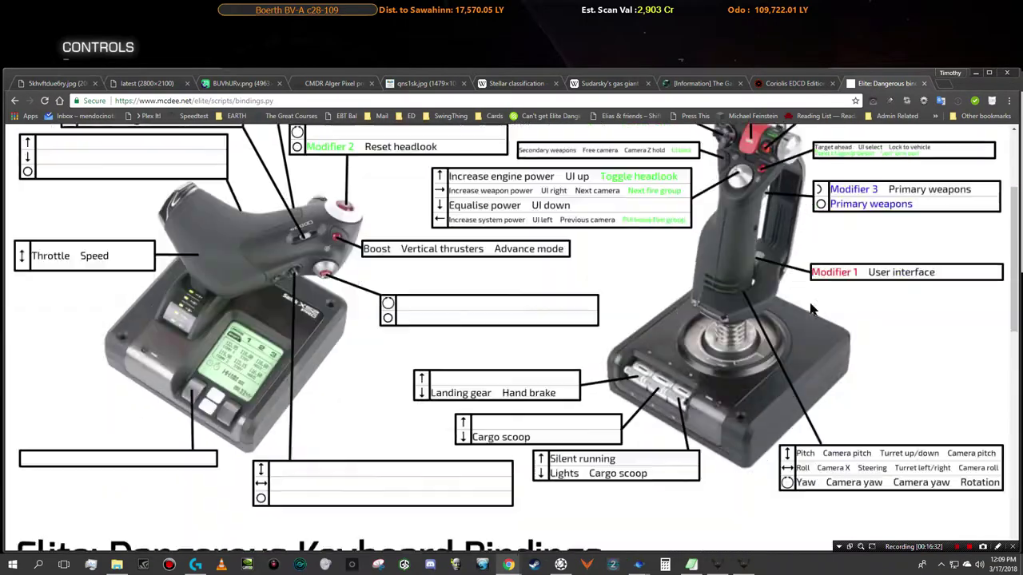
pyautogui.scroll(-3, 811, 311)
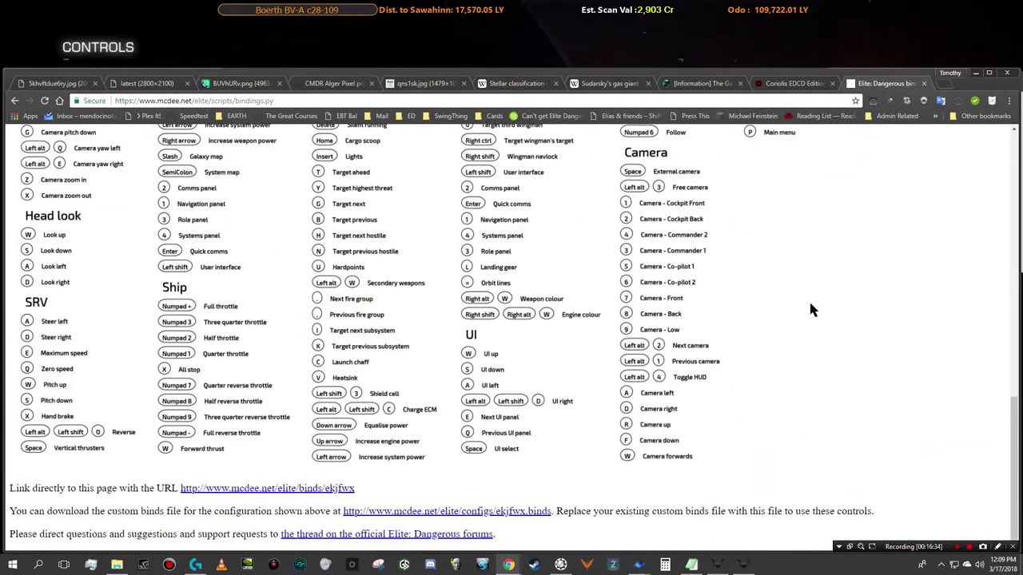
pyautogui.scroll(4, 811, 310)
pyautogui.scroll(7, 809, 300)
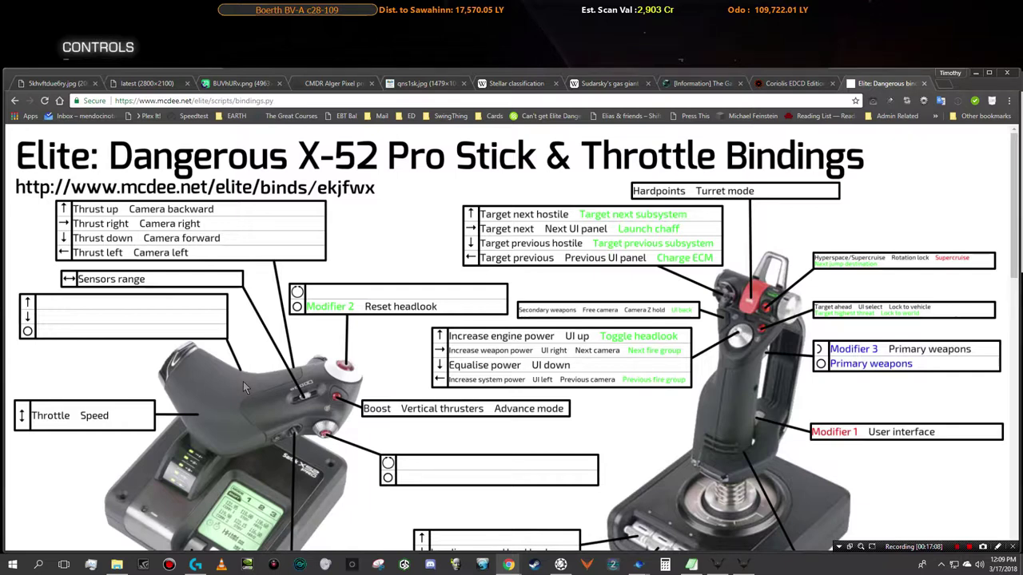
# Switch back to Elite Dangerous and turn off flight assist in the ship's cockpit
pyautogui.hotkey('alt', 'Tab')
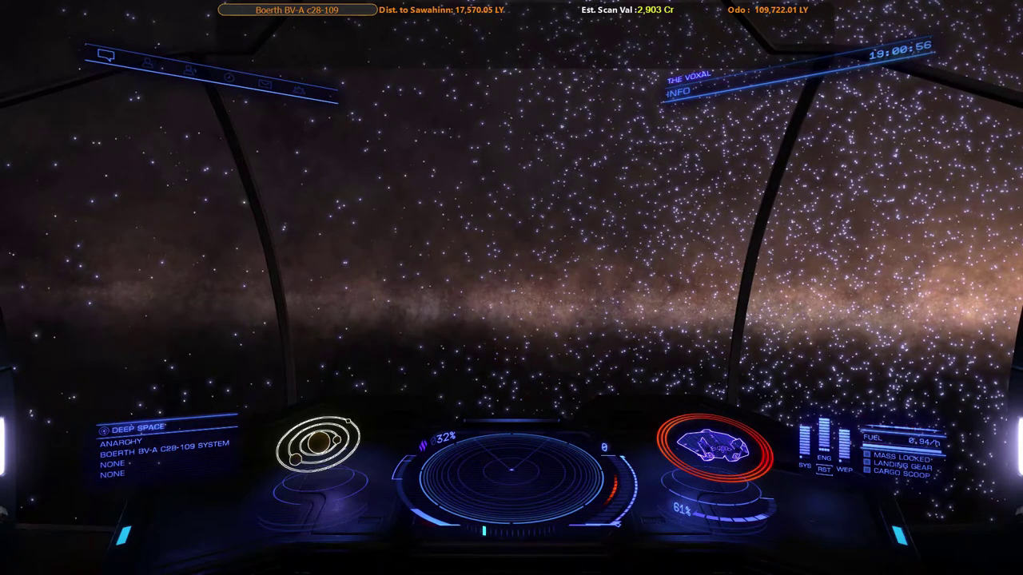
pyautogui.press('z')
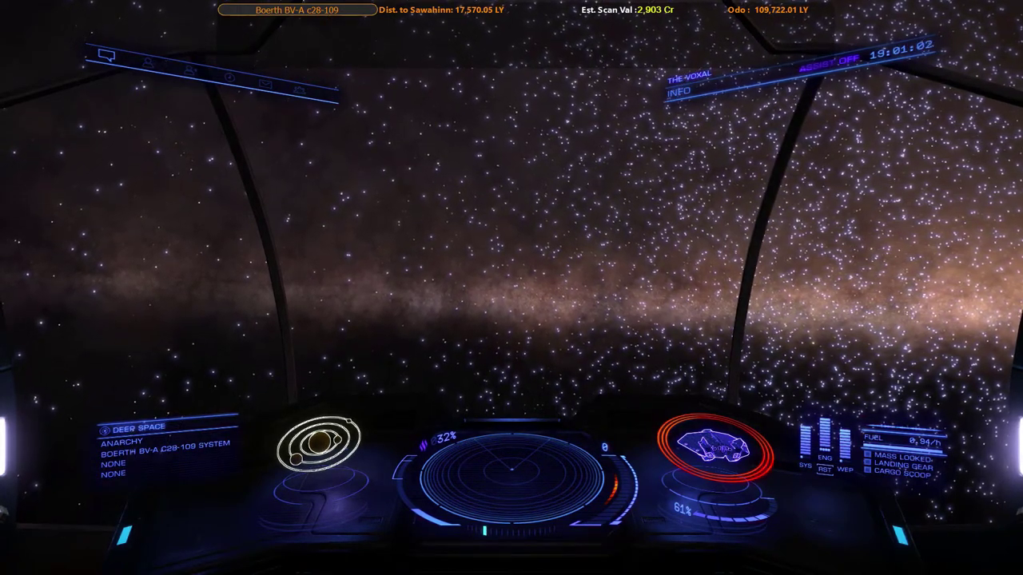
# Turn flight assist back on in the ship and switch to the generated reference sheet in Chrome
pyautogui.press('z')
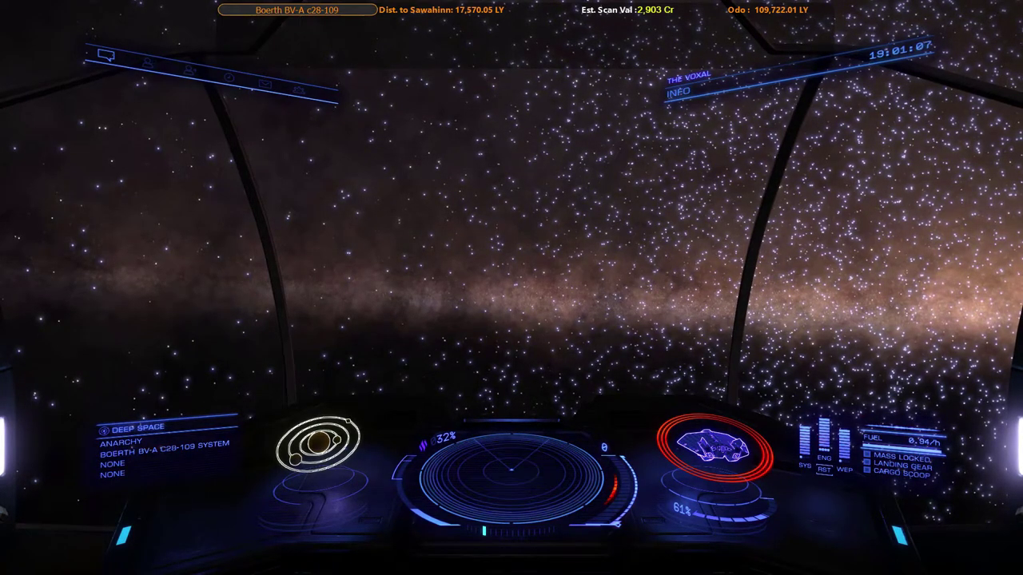
pyautogui.hotkey('alt', 'Tab')
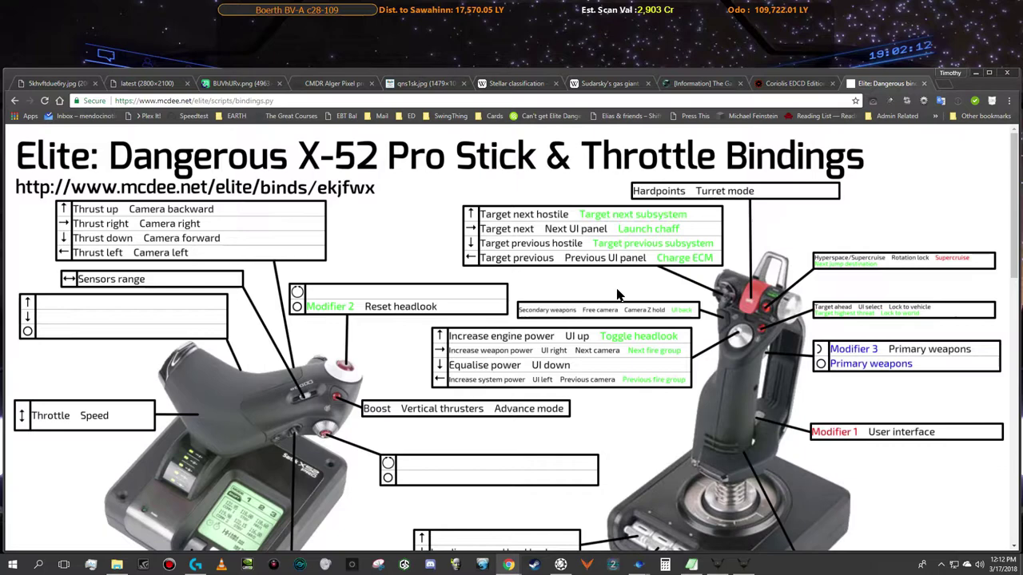
pyautogui.hotkey('alt', 'Tab')
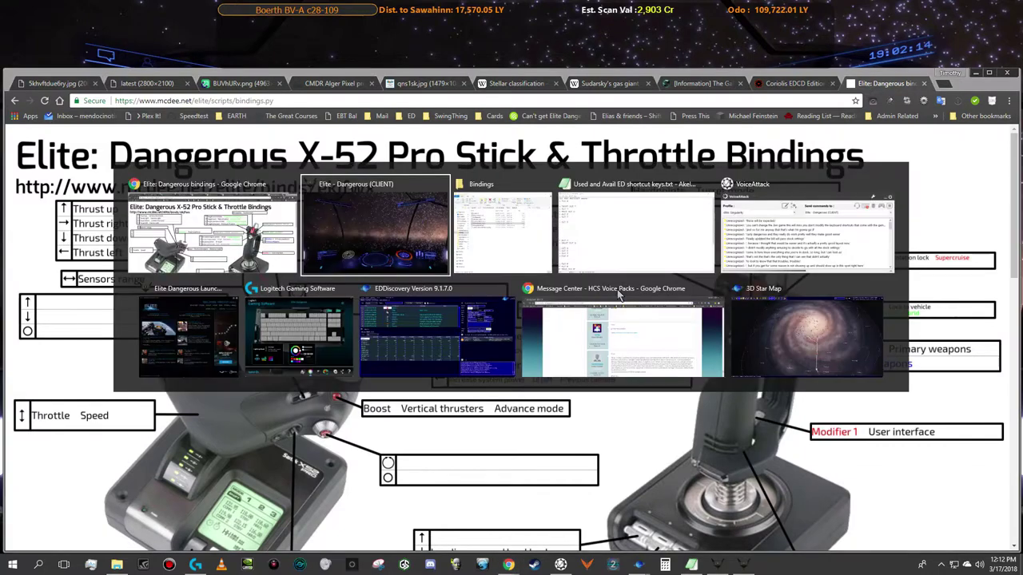
pyautogui.hotkey('alt', 'shift', 'Tab')
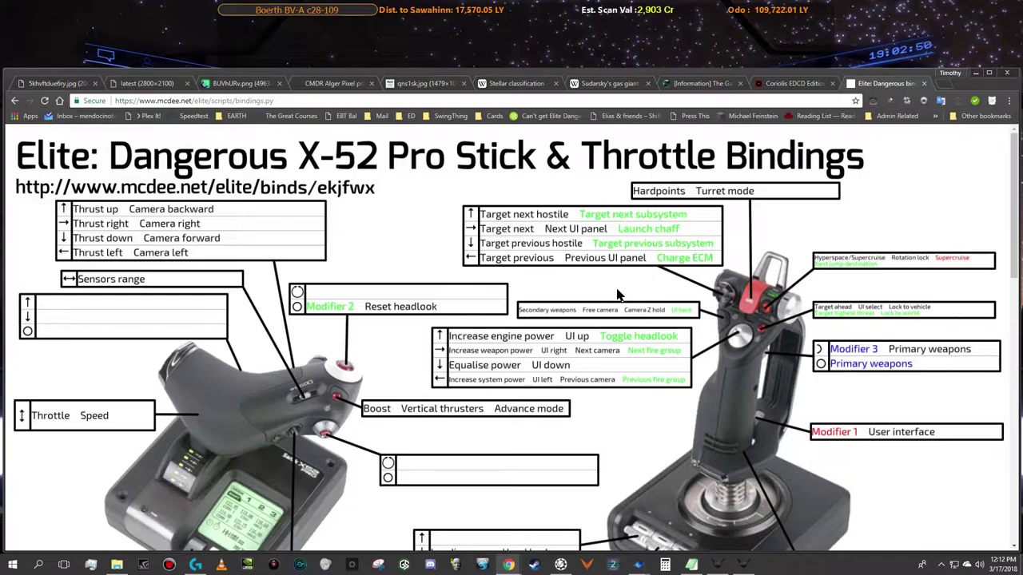
# Examine the X-52 Pro diagram and the Elite Dangerous keyboard bindings listed on the reference sheet
pyautogui.scroll(-5, 617, 295)
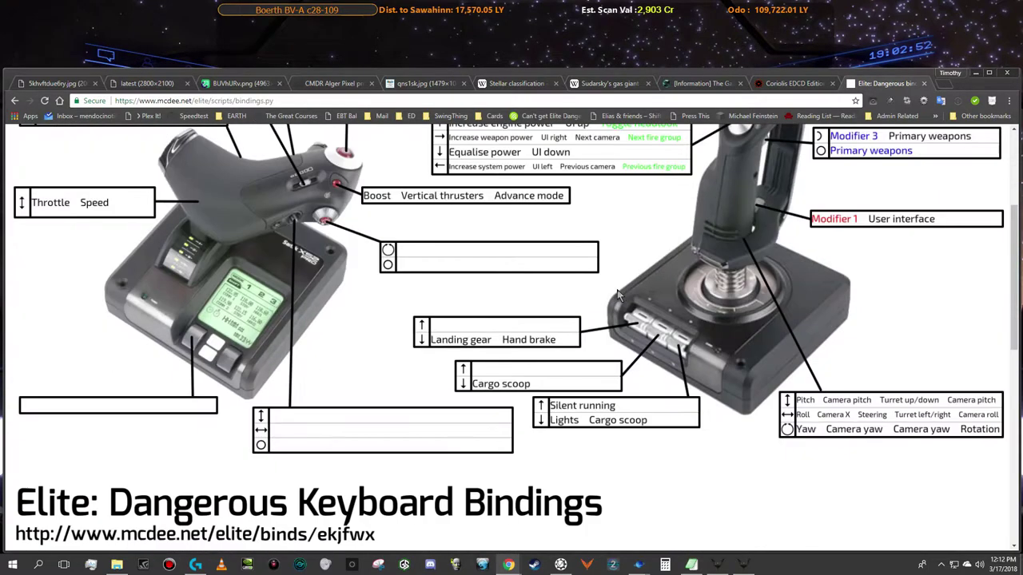
pyautogui.scroll(-3, 617, 295)
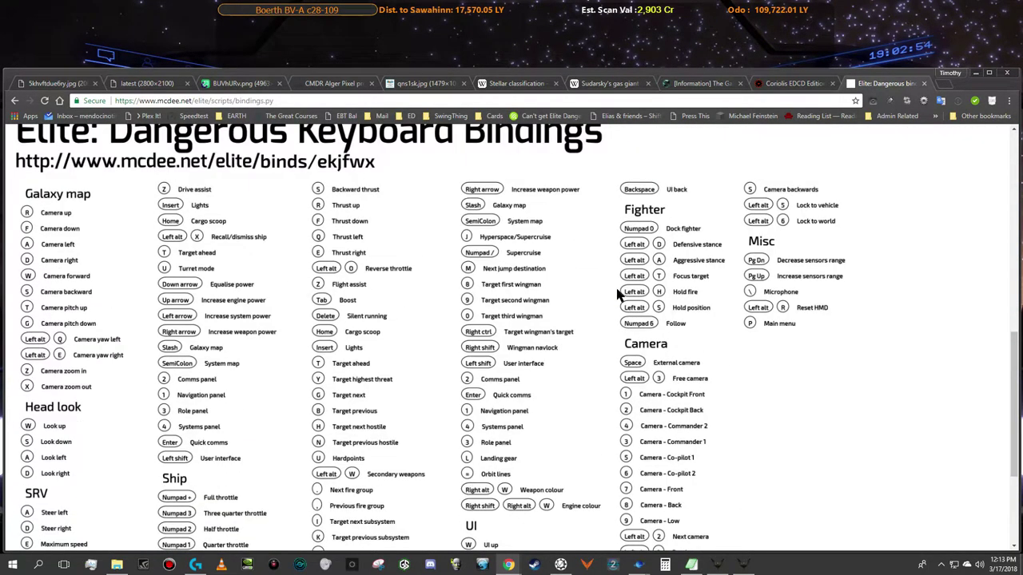
pyautogui.scroll(-1, 617, 295)
pyautogui.scroll(-2, 617, 296)
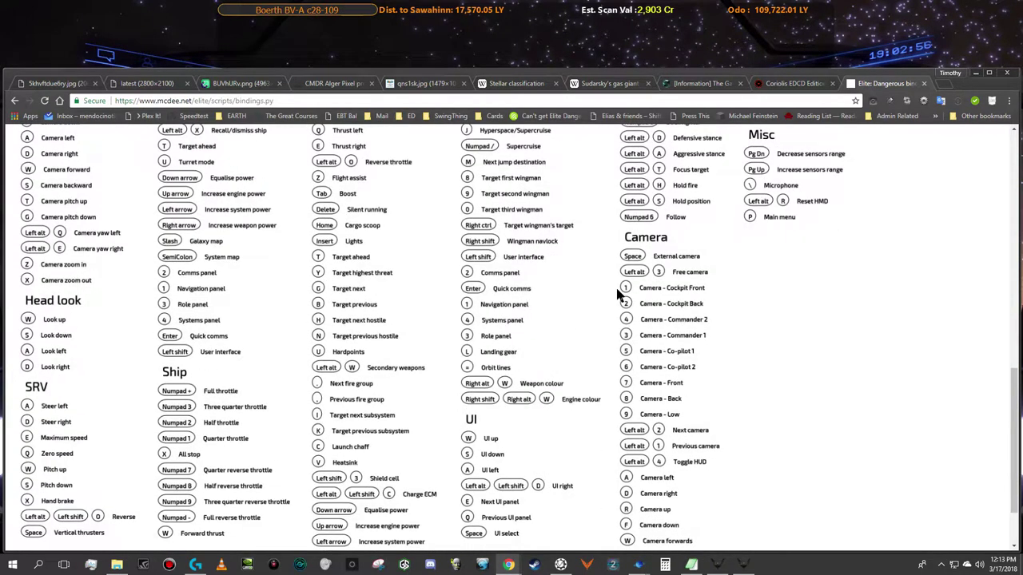
pyautogui.scroll(1, 617, 296)
pyautogui.scroll(1, 617, 296)
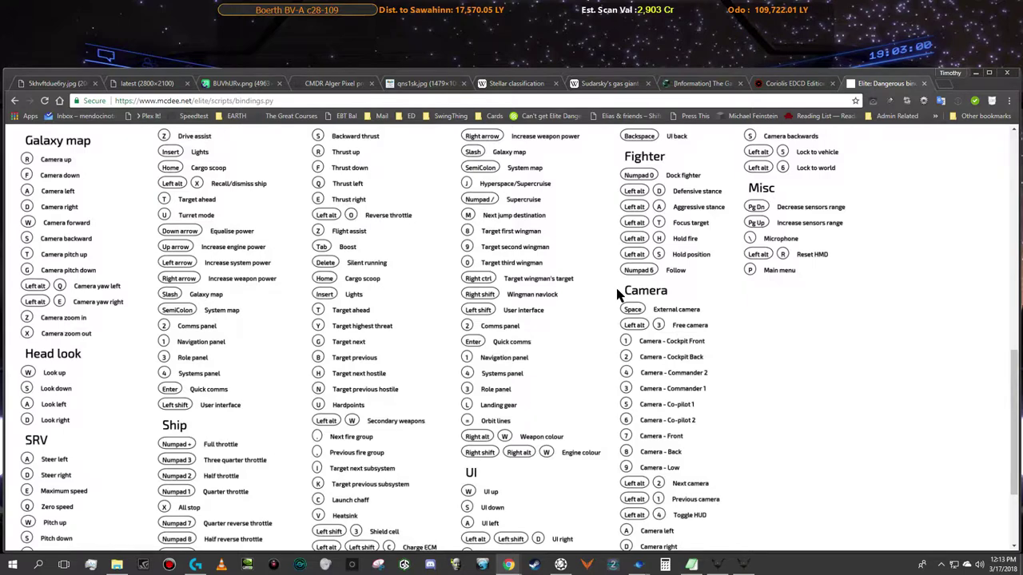
pyautogui.scroll(-1, 617, 296)
pyautogui.scroll(1, 617, 295)
pyautogui.scroll(-1, 609, 269)
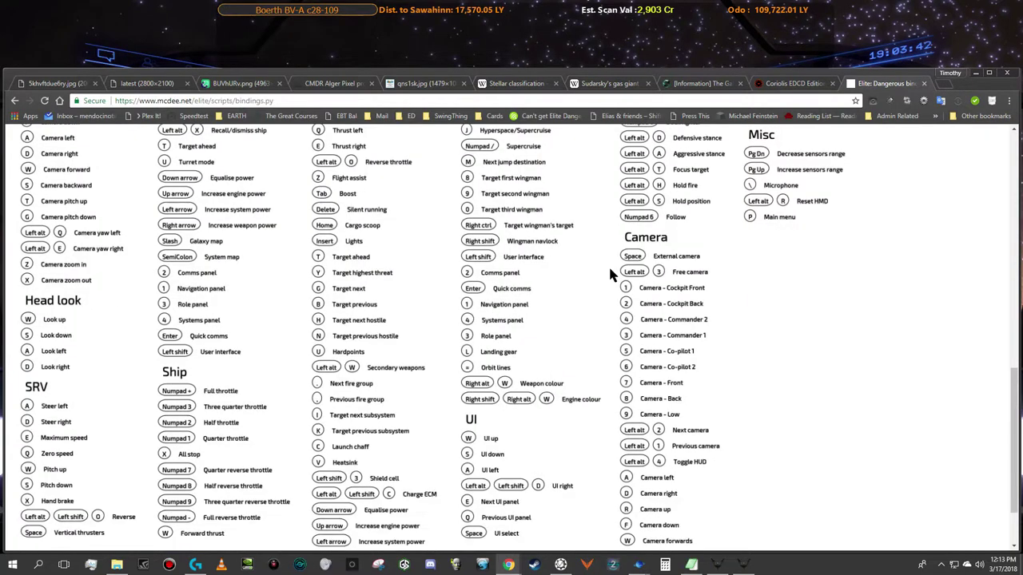
pyautogui.scroll(1, 610, 272)
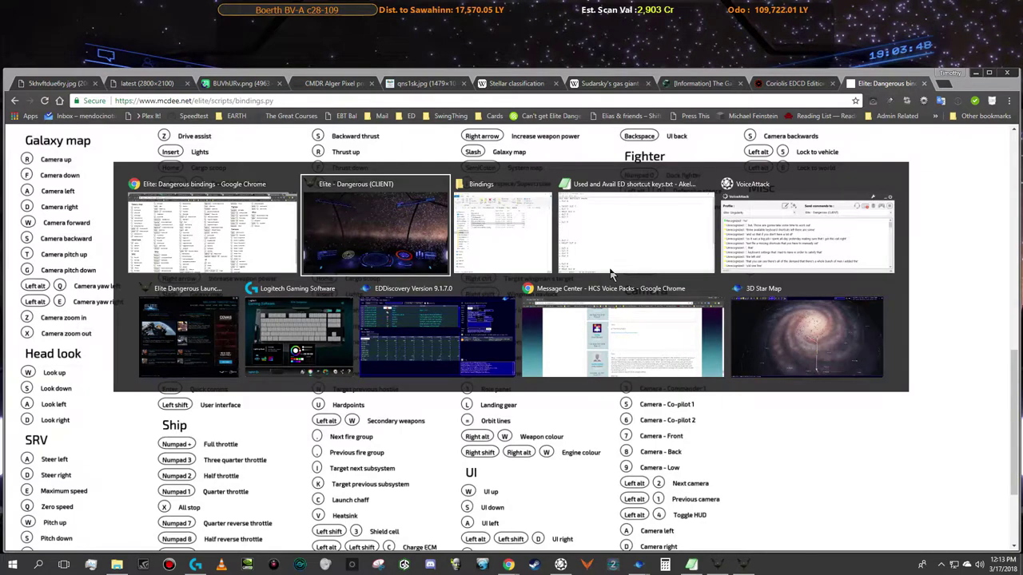
# Switch to Logitech Gaming Software and shift its keyboard lighting window further left over the reference sheet
pyautogui.hotkey('alt', 'Tab')
pyautogui.hotkey('alt', 'Tab')
pyautogui.hotkey('alt', 'Tab')
pyautogui.hotkey('alt', 'Tab')
pyautogui.hotkey('alt', 'Tab')
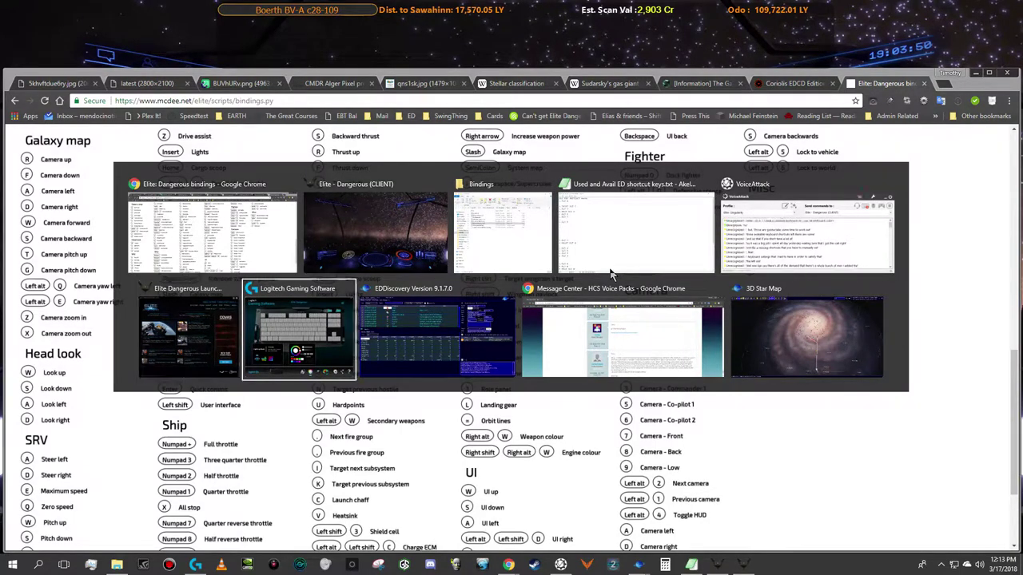
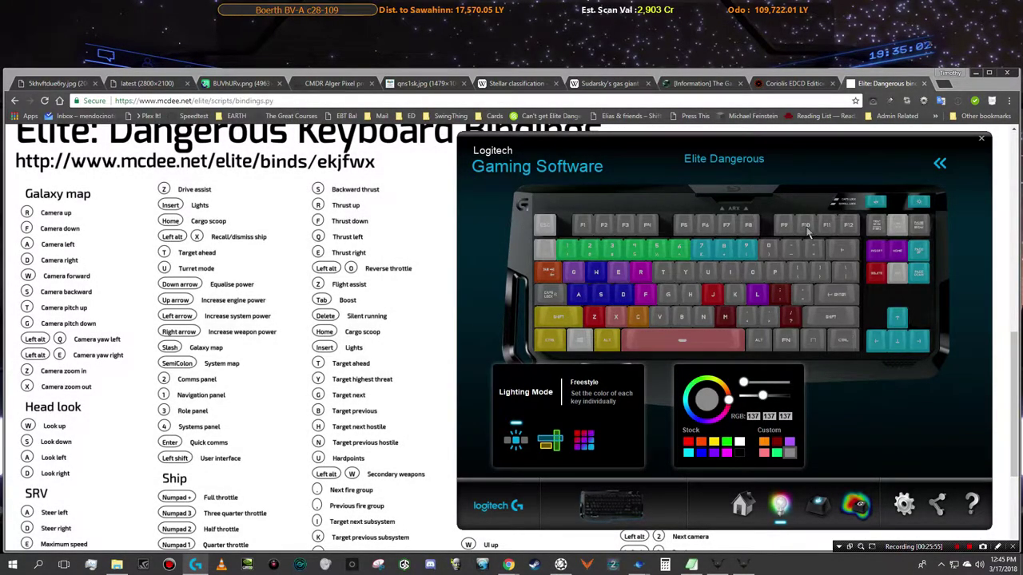
pyautogui.moveTo(786, 143); pyautogui.dragTo(684, 146)
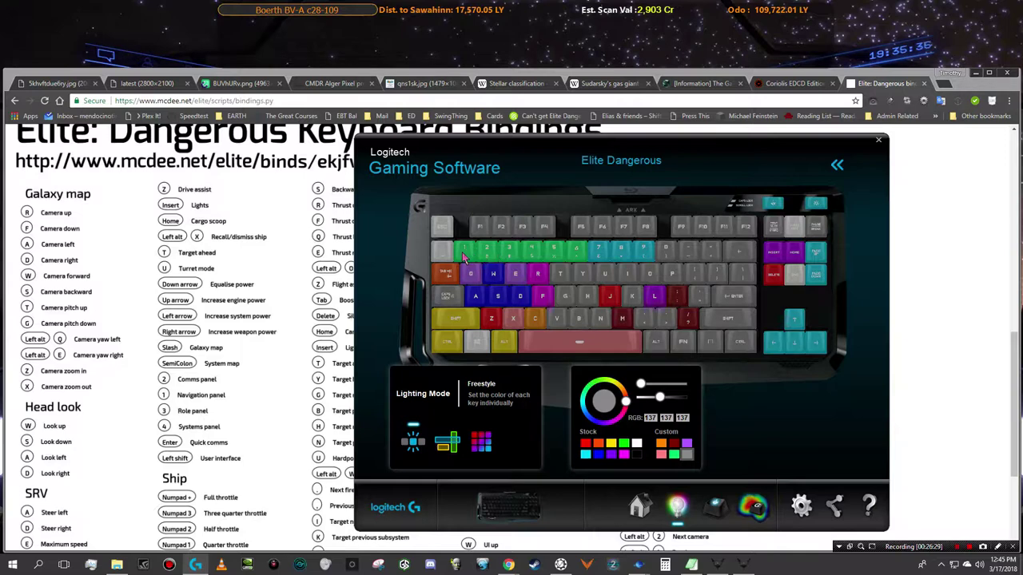
# Return to the reference sheet in Chrome and review the ship, UI, fighter, camera and misc keyboard bindings
pyautogui.click(299, 268)
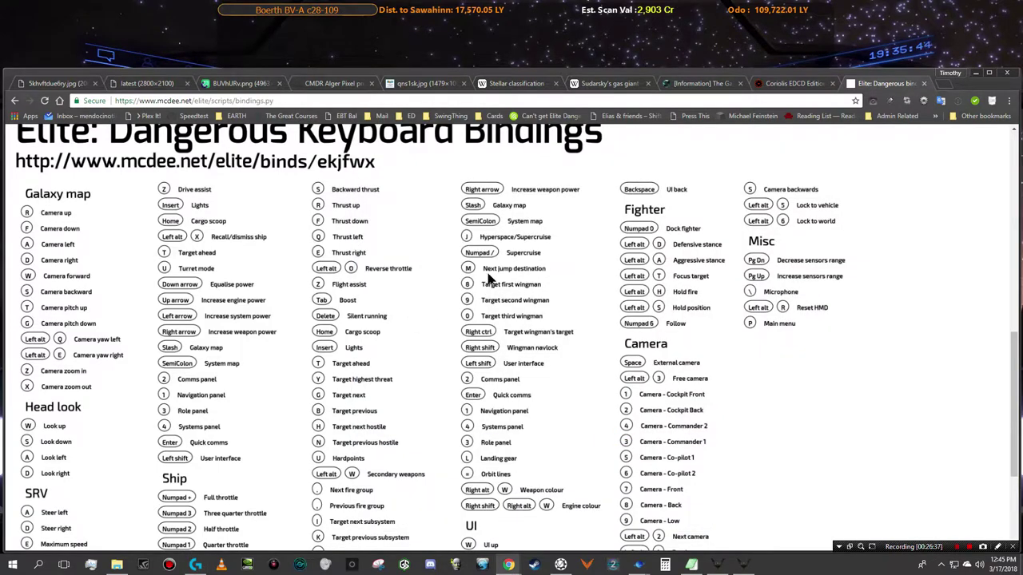
pyautogui.scroll(1, 489, 277)
pyautogui.scroll(-2, 489, 277)
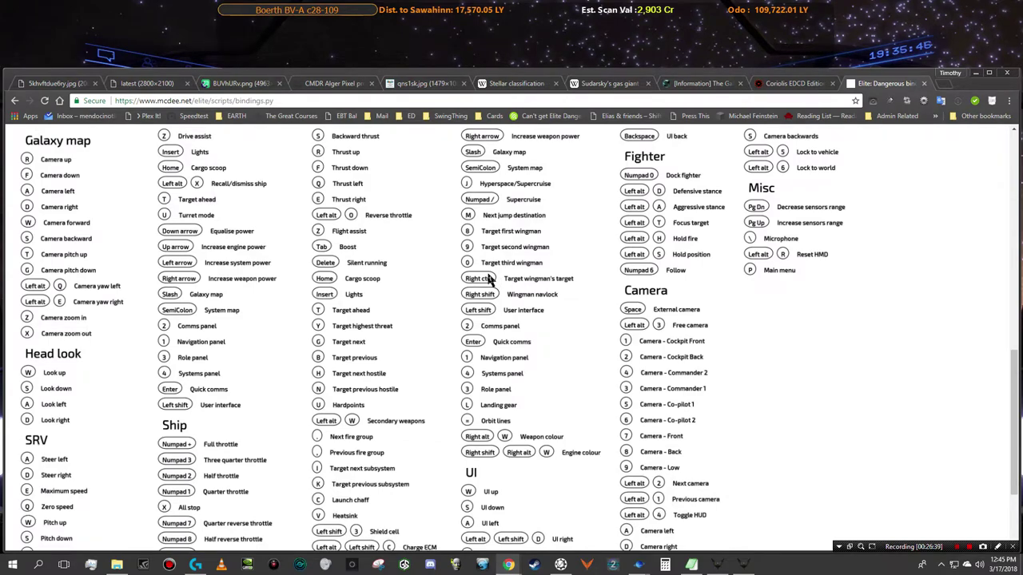
pyautogui.scroll(-2, 490, 277)
pyautogui.scroll(3, 489, 277)
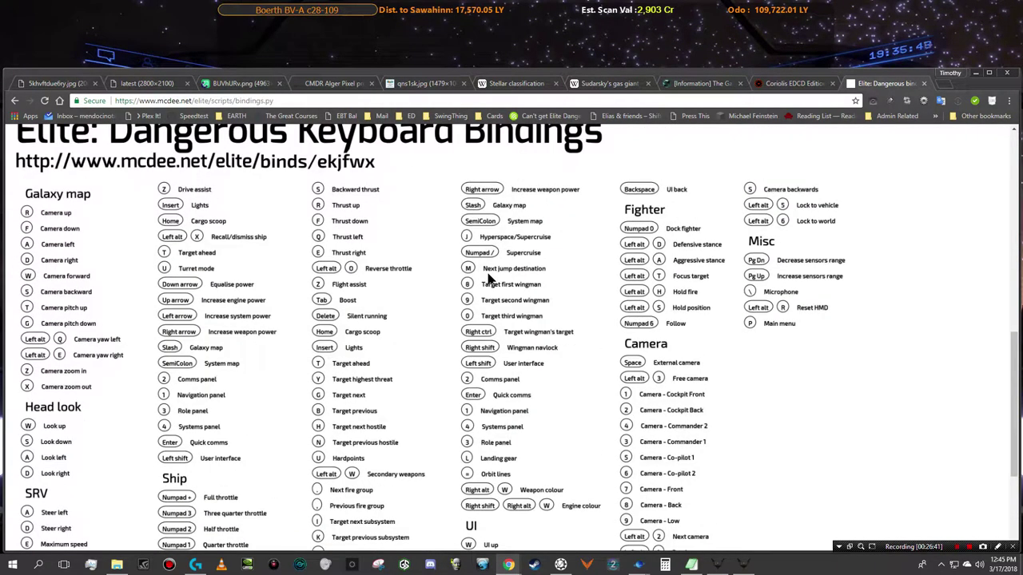
pyautogui.scroll(-1, 489, 278)
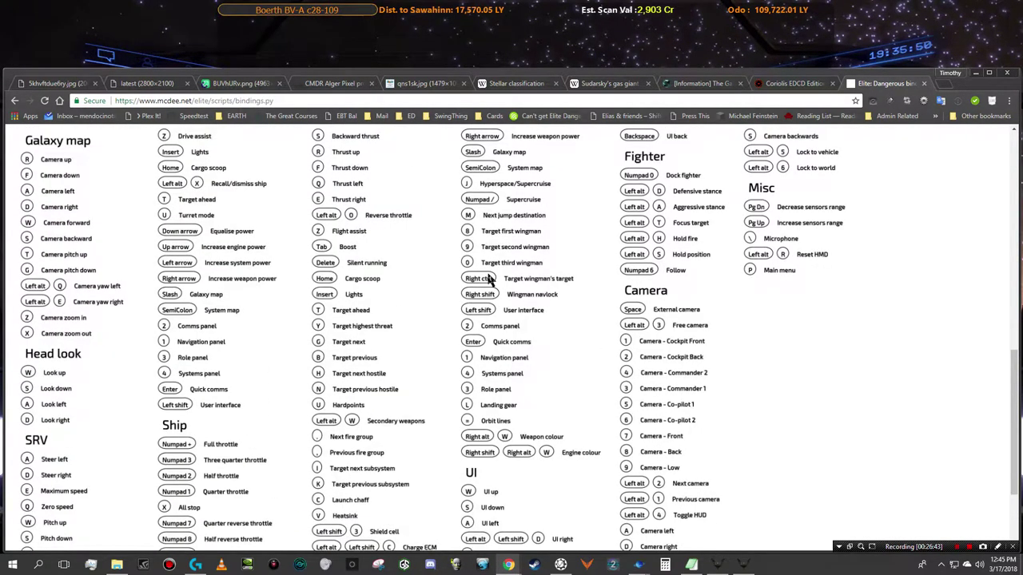
pyautogui.scroll(-1, 489, 277)
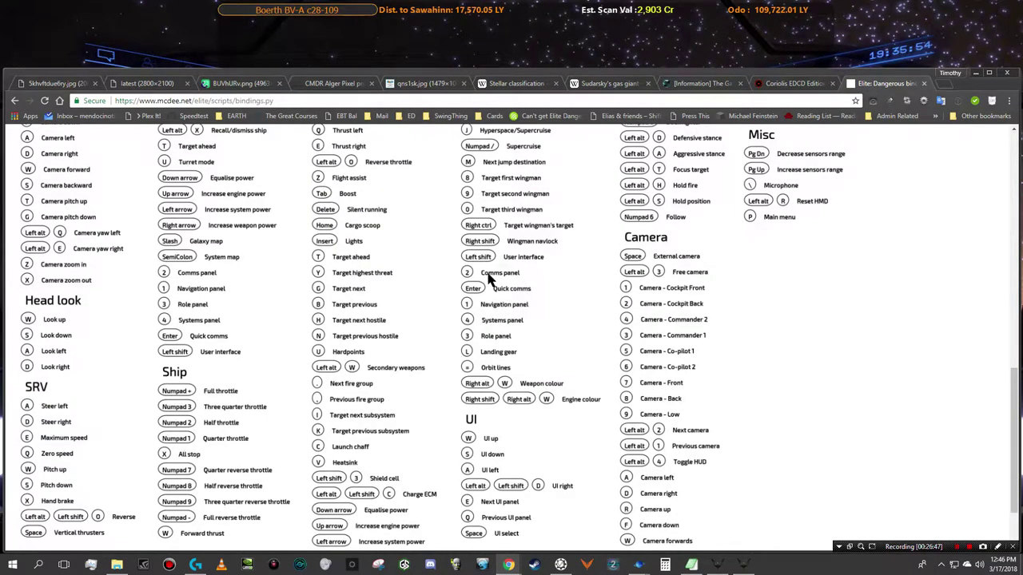
pyautogui.scroll(-1, 489, 280)
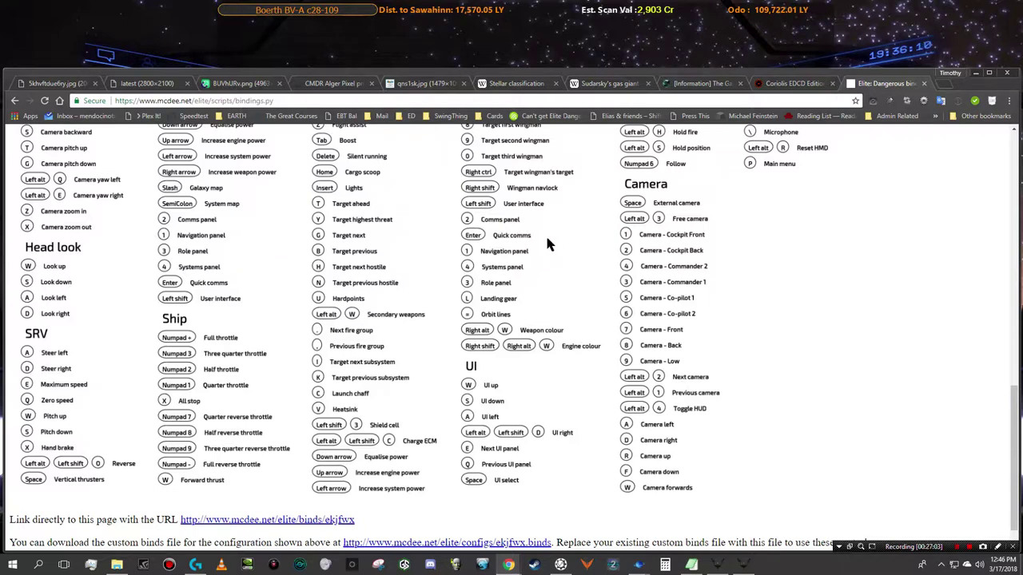
pyautogui.scroll(1, 542, 229)
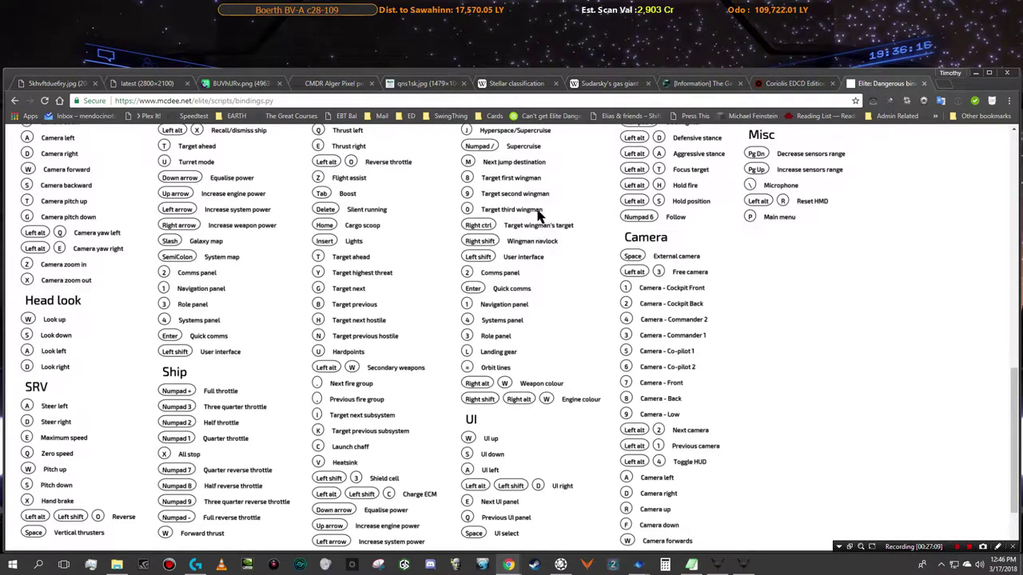
pyautogui.scroll(3, 514, 183)
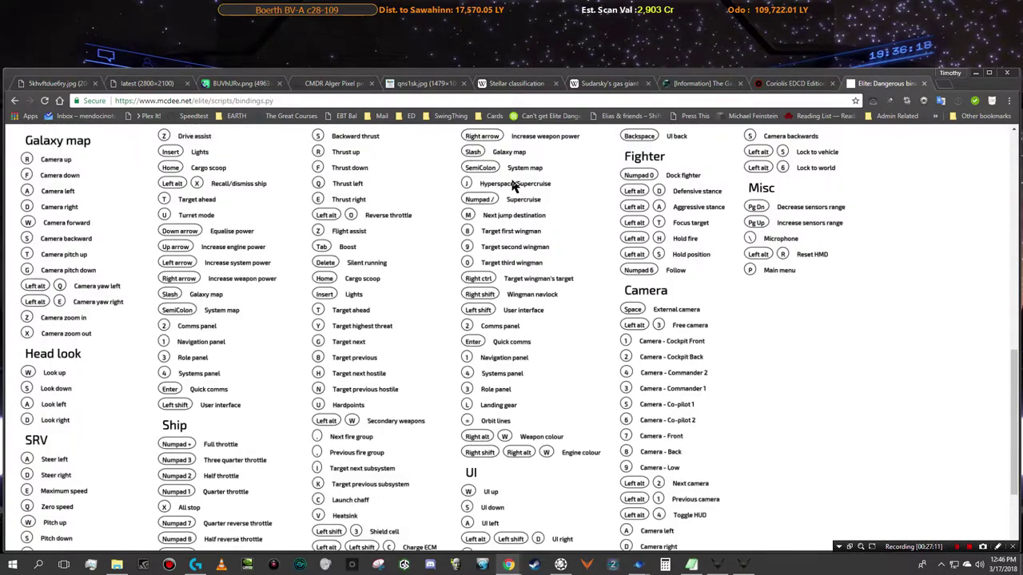
pyautogui.scroll(-3, 513, 184)
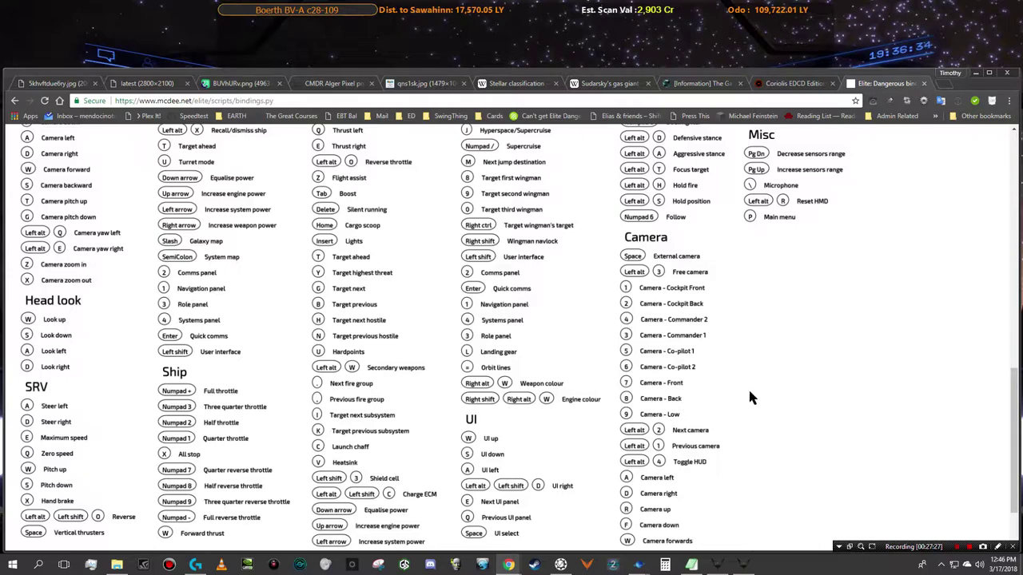
# Compare the key colours in Logitech Gaming Software with the keyboard bindings on the Chrome reference sheet
pyautogui.hotkey('alt', 'Tab')
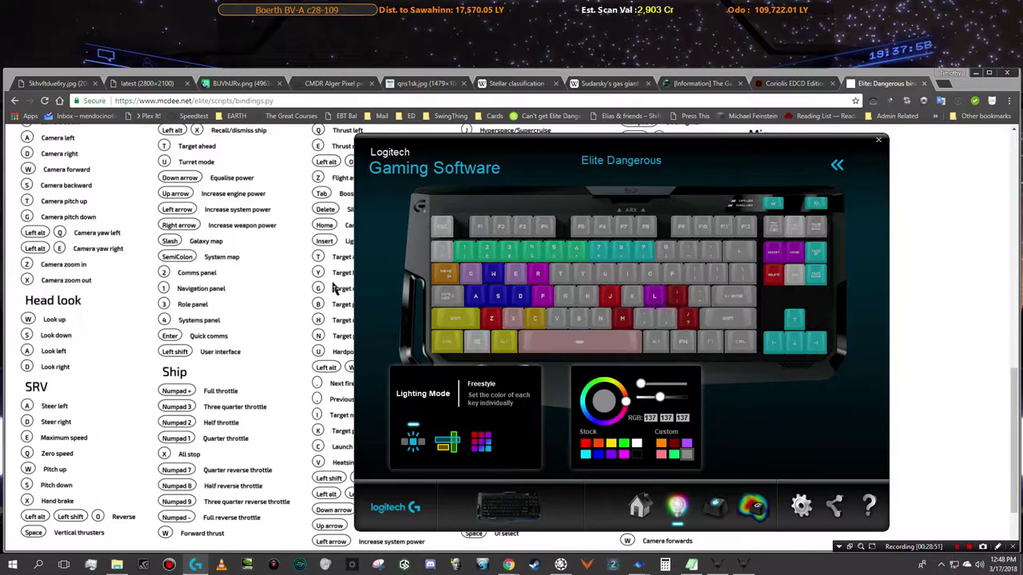
pyautogui.click(214, 314)
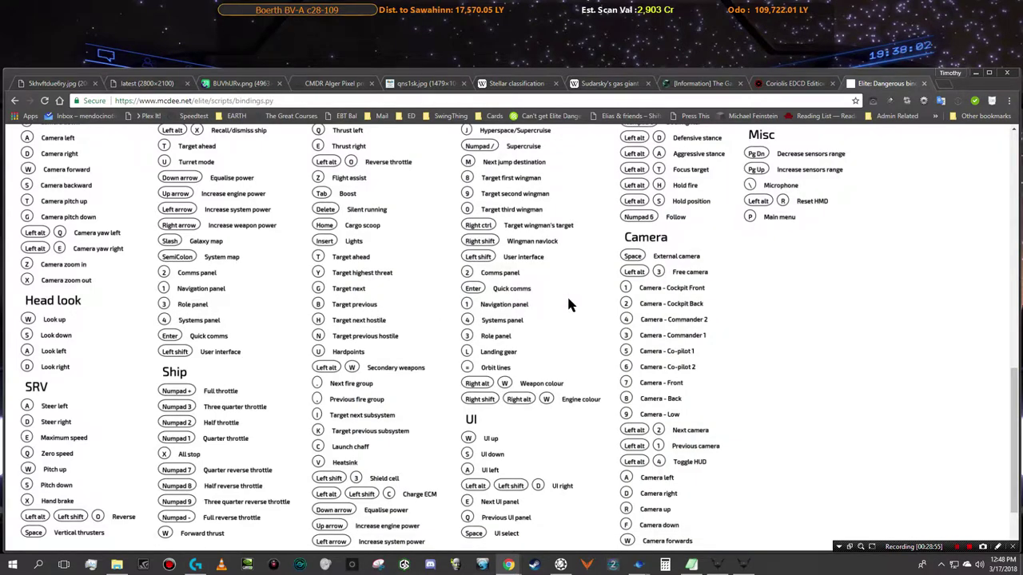
pyautogui.scroll(1, 568, 302)
pyautogui.scroll(-3, 568, 302)
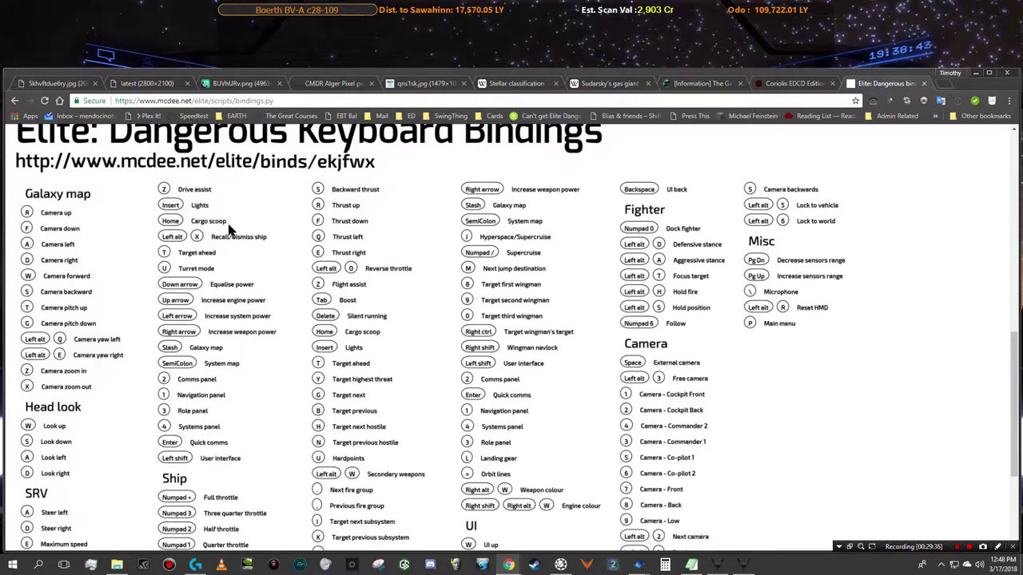
# Switch to Logitech Gaming Software and apply the custom purple (RGB 174, 92, 255) to the Insert and Home keys
pyautogui.hotkey('alt', 'Tab')
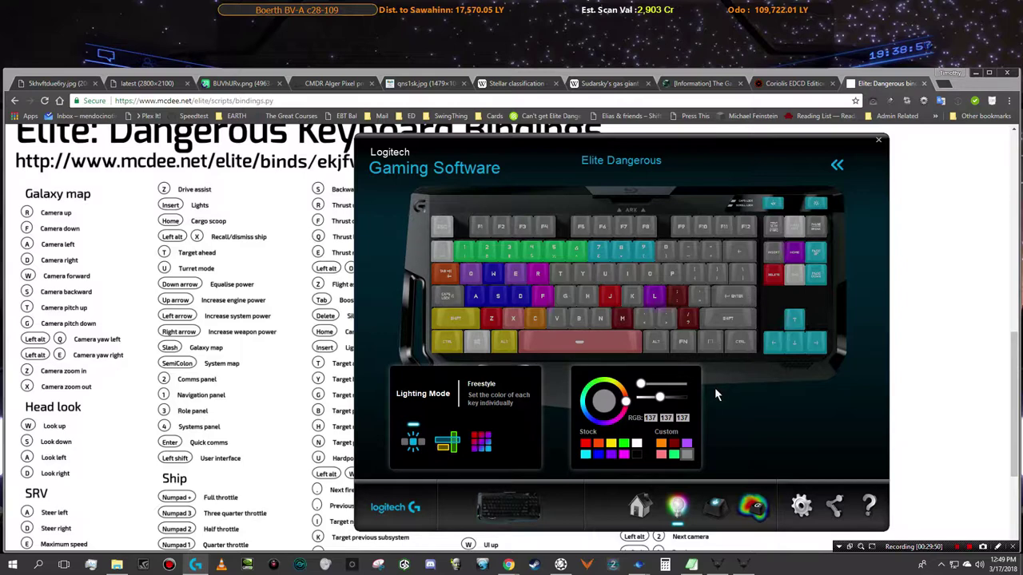
pyautogui.click(686, 450)
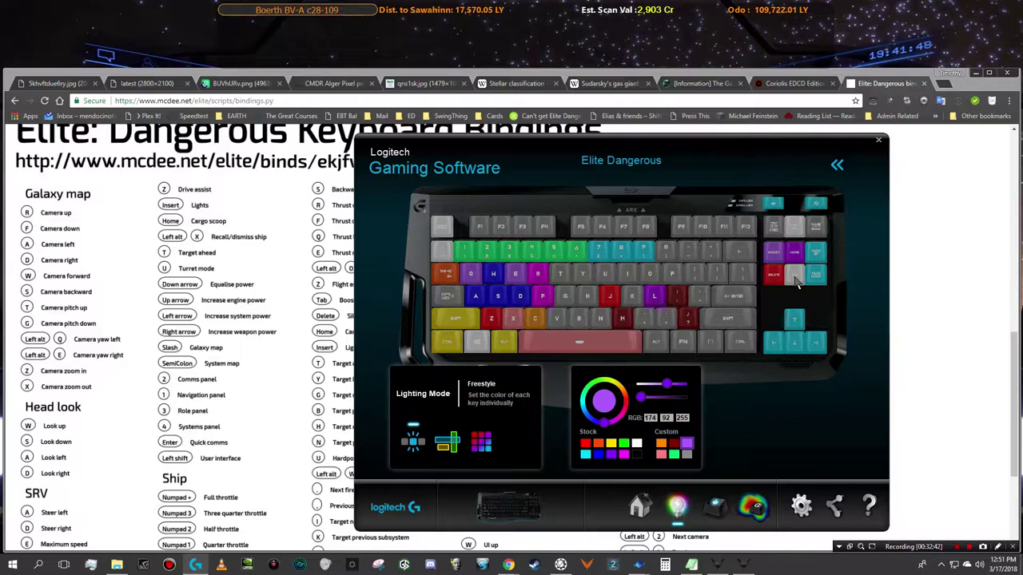
# Return to the reference sheet in Chrome and examine the ship, SRV, fighter and UI keyboard bindings
pyautogui.click(273, 284)
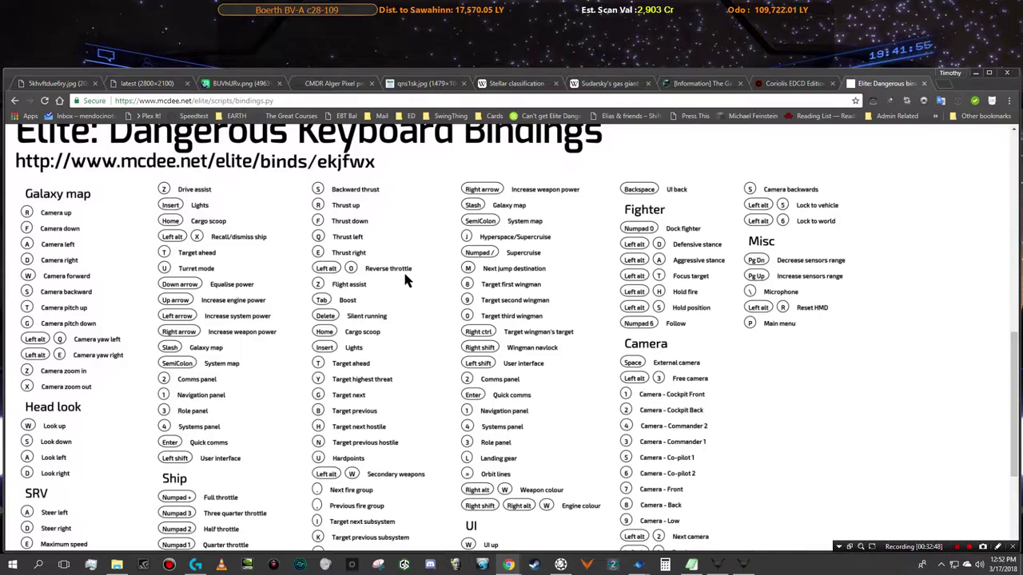
pyautogui.scroll(-1, 406, 279)
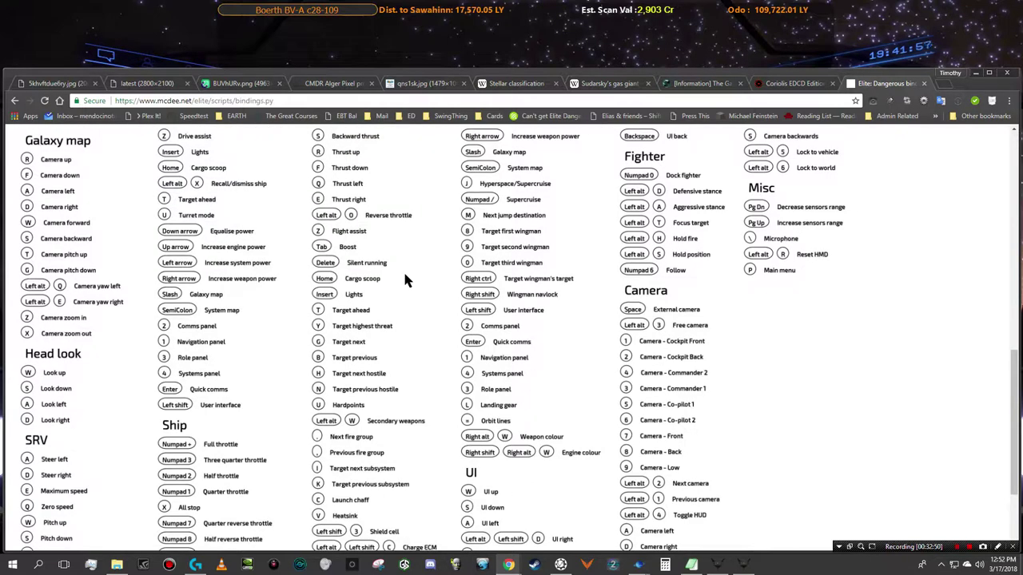
pyautogui.scroll(-1, 405, 280)
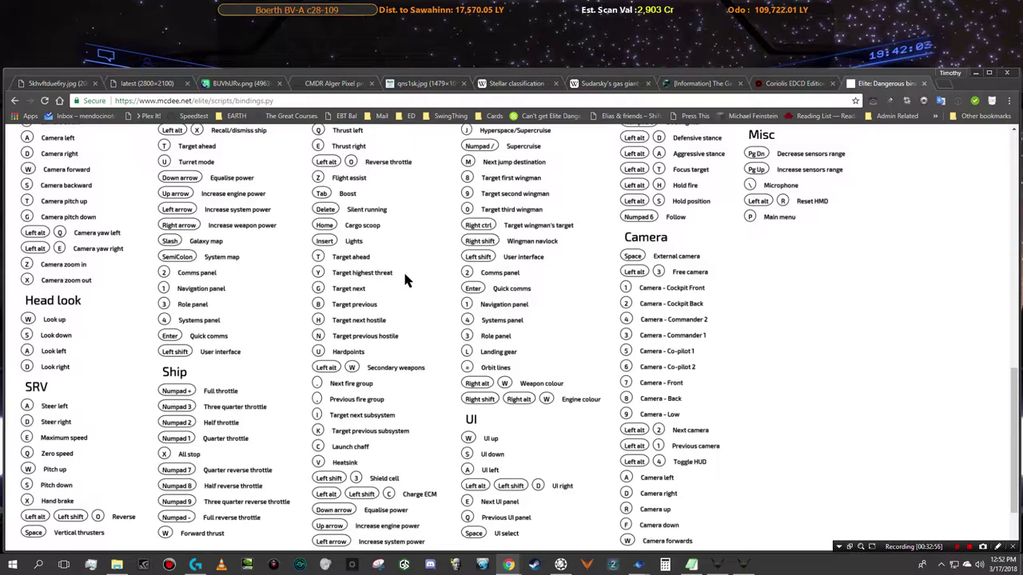
pyautogui.scroll(2, 405, 280)
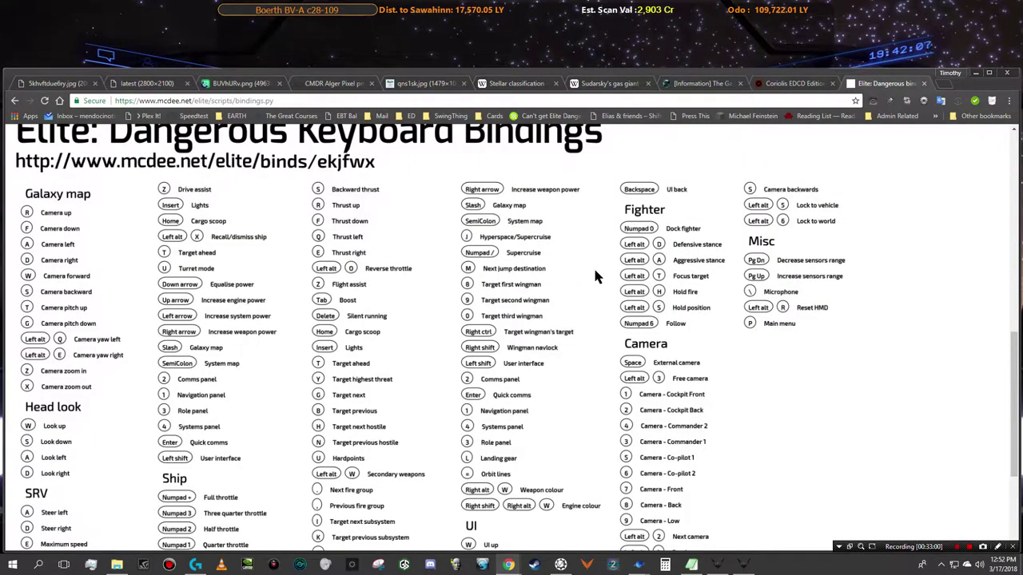
pyautogui.scroll(-1, 595, 275)
pyautogui.scroll(-1, 593, 266)
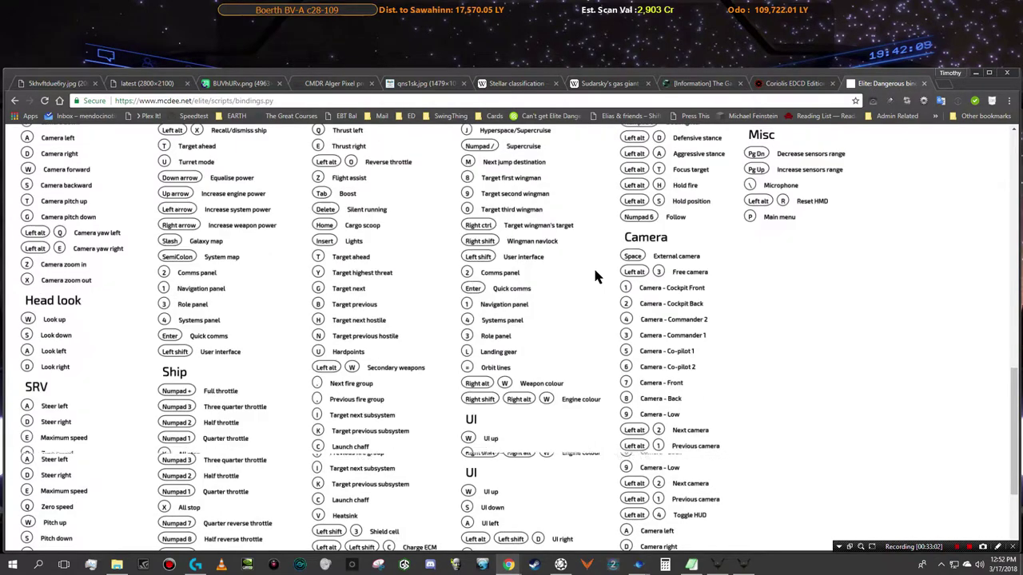
pyautogui.scroll(-1, 593, 266)
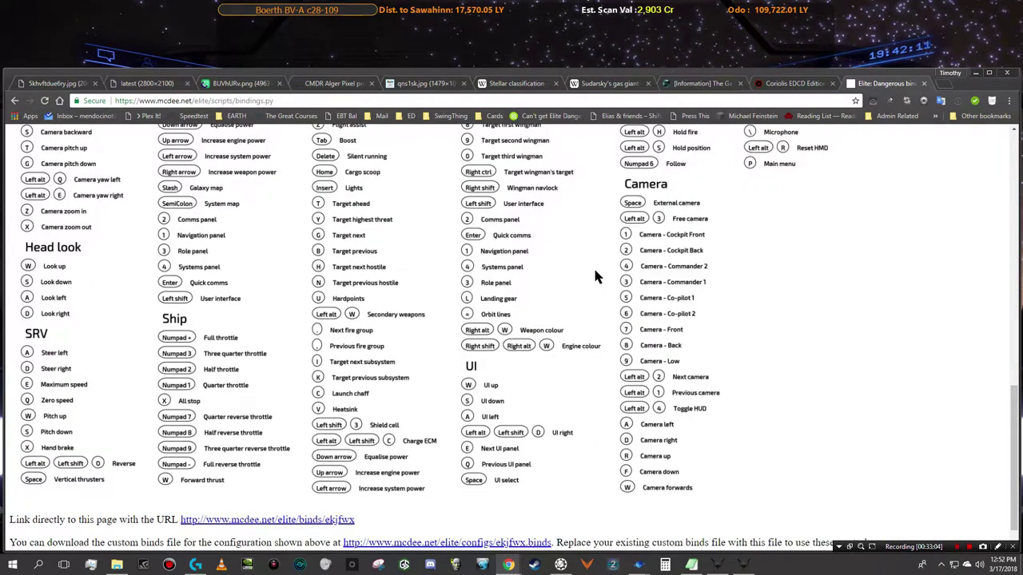
pyautogui.scroll(3, 594, 272)
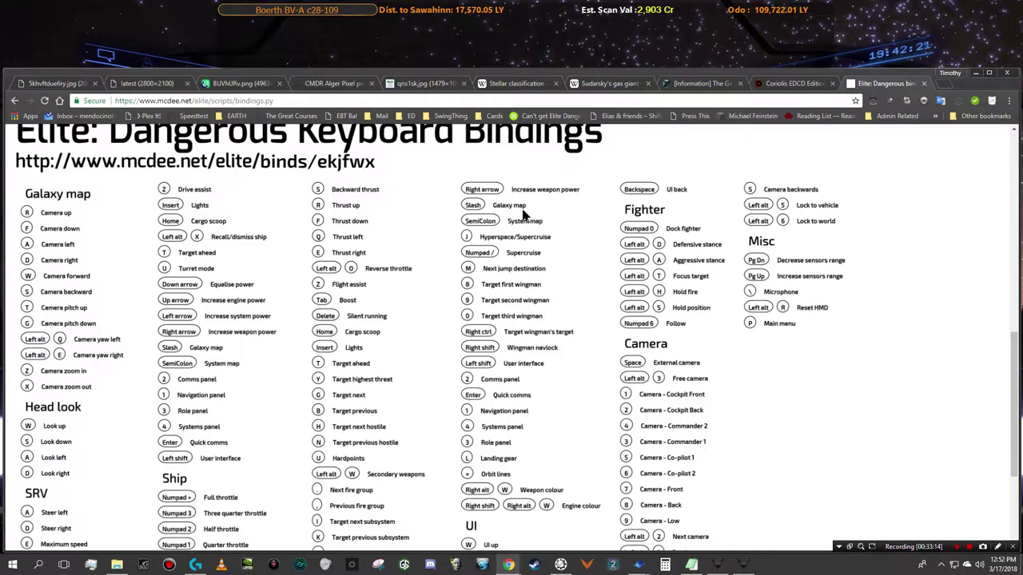
pyautogui.rightClick(576, 264)
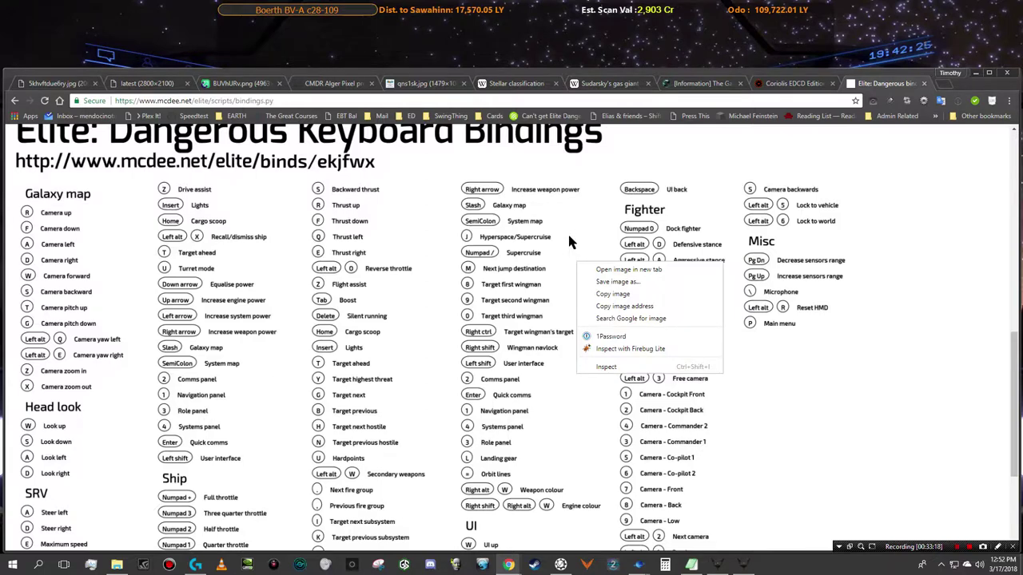
pyautogui.click(569, 241)
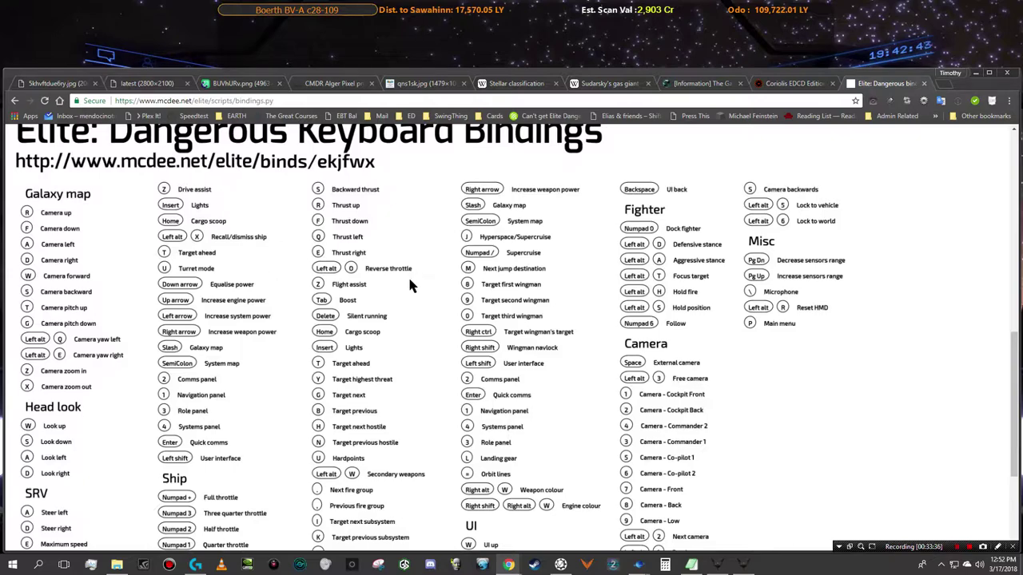
# Go over the reference sheet's full keyboard bindings list once more, down to the end of the camera section
pyautogui.scroll(-1, 409, 284)
pyautogui.scroll(-2, 409, 285)
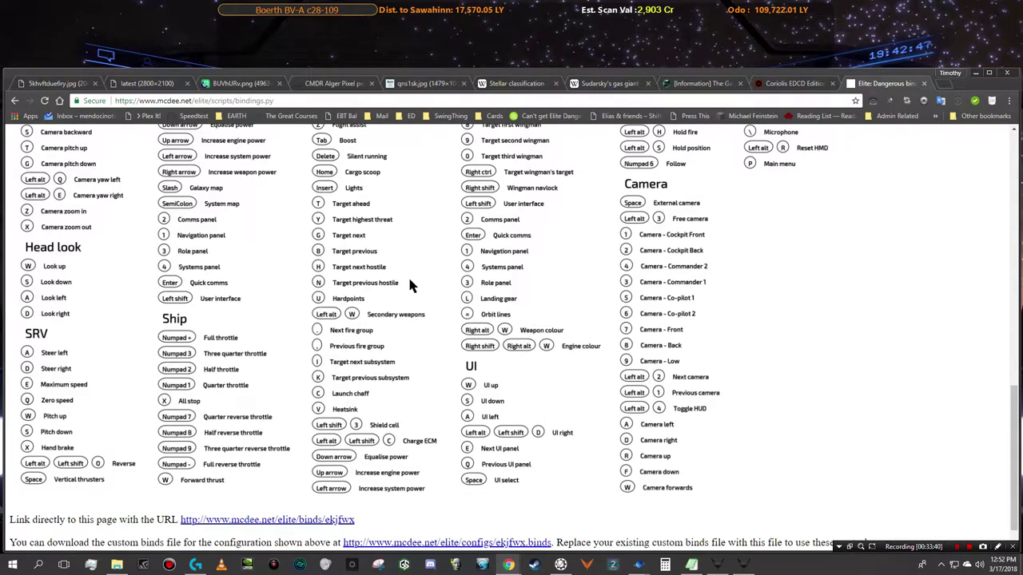
pyautogui.scroll(2, 409, 284)
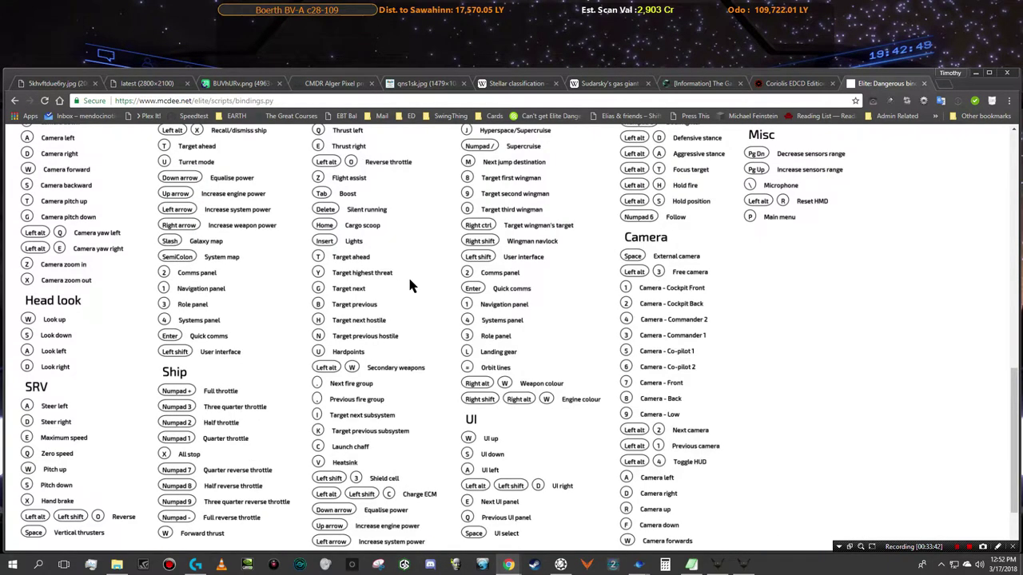
pyautogui.scroll(1, 409, 286)
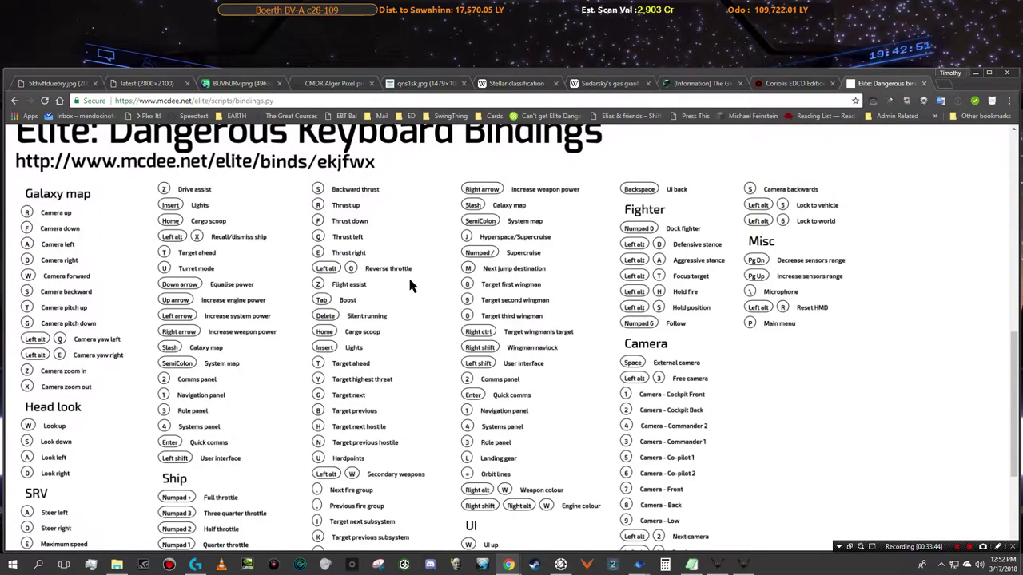
pyautogui.scroll(-2, 410, 285)
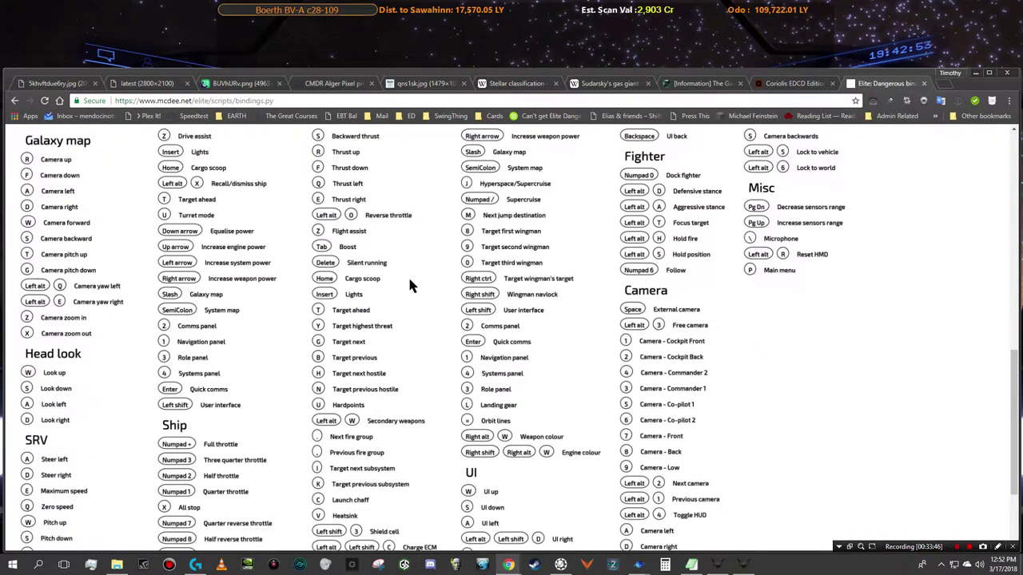
pyautogui.scroll(-1, 409, 286)
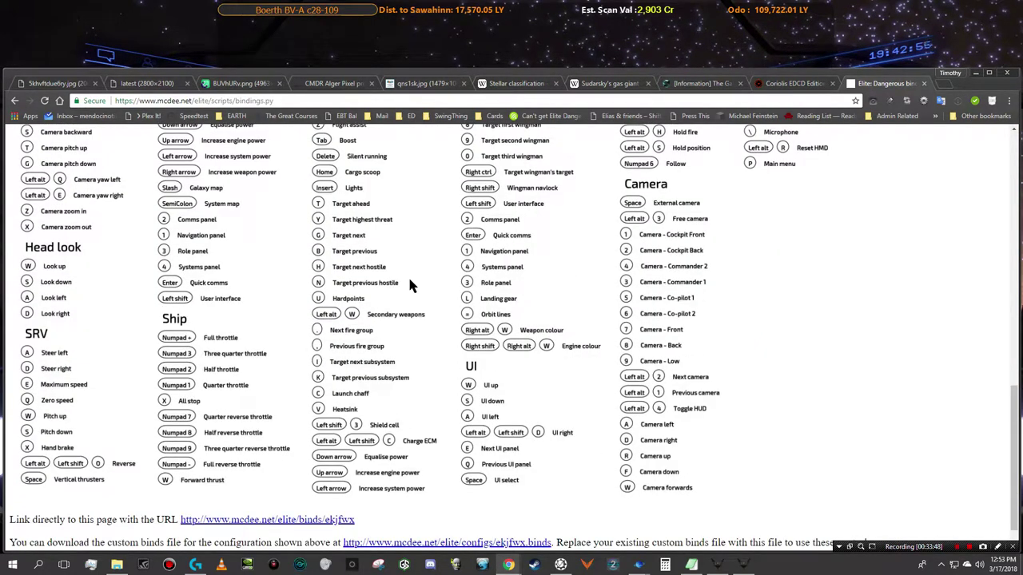
pyautogui.scroll(4, 411, 286)
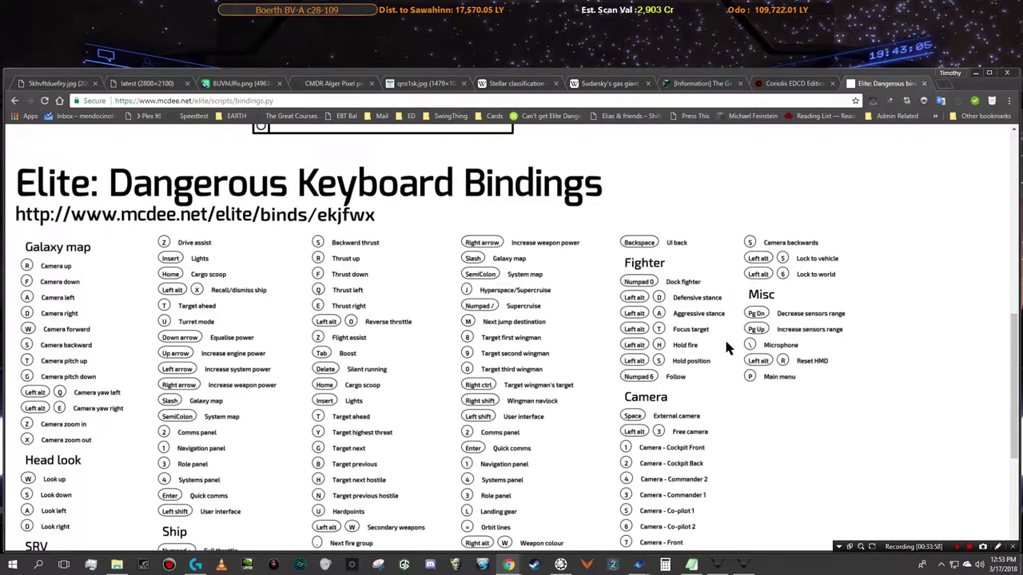
pyautogui.scroll(-1, 727, 348)
pyautogui.scroll(-1, 727, 346)
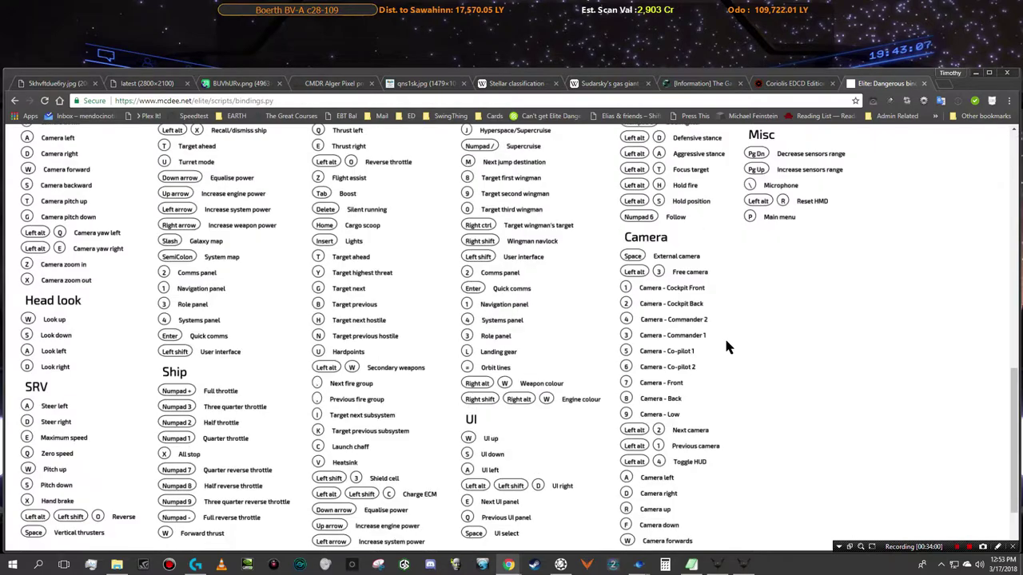
pyautogui.scroll(-1, 727, 346)
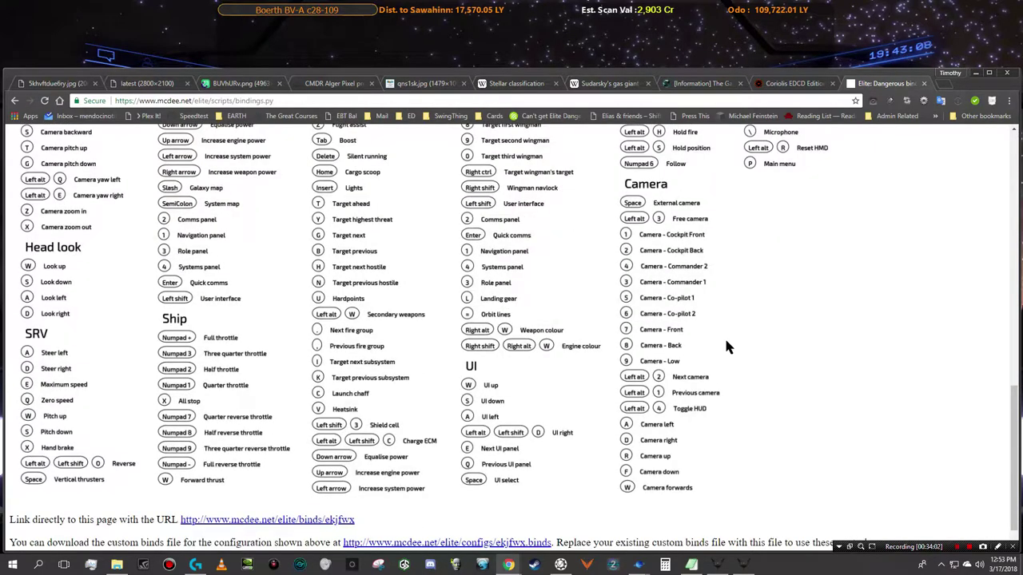
pyautogui.scroll(3, 727, 347)
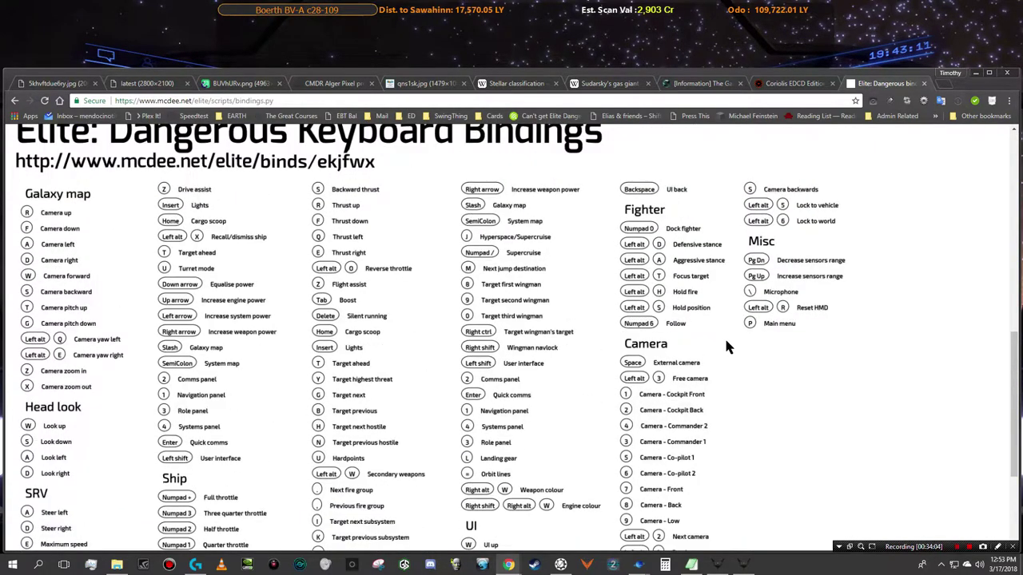
# Switch to Logitech Gaming Software, apply the custom grey (RGB 137, 137, 137) to the End key and close the window
pyautogui.hotkey('alt', 'Tab')
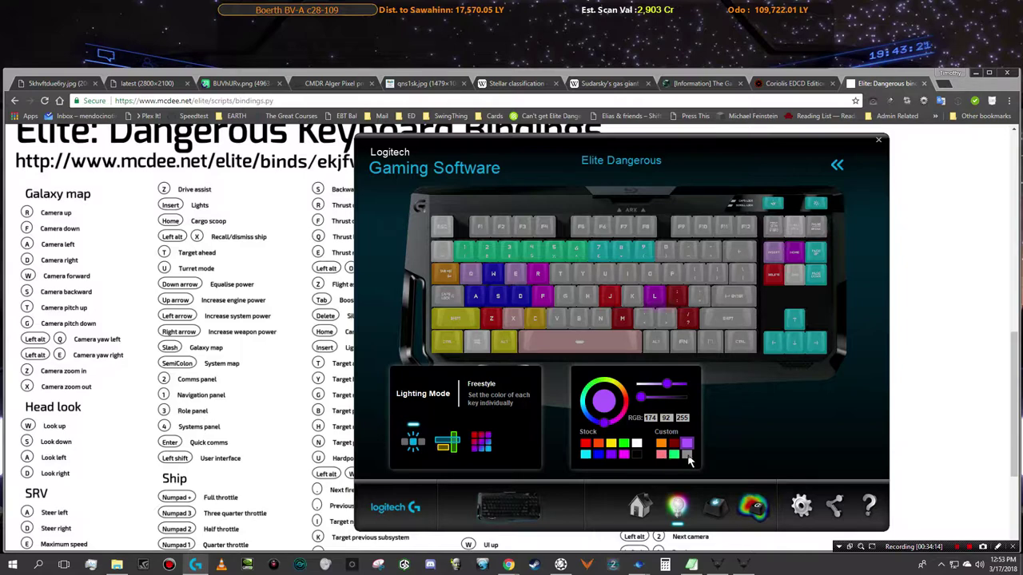
pyautogui.click(688, 458)
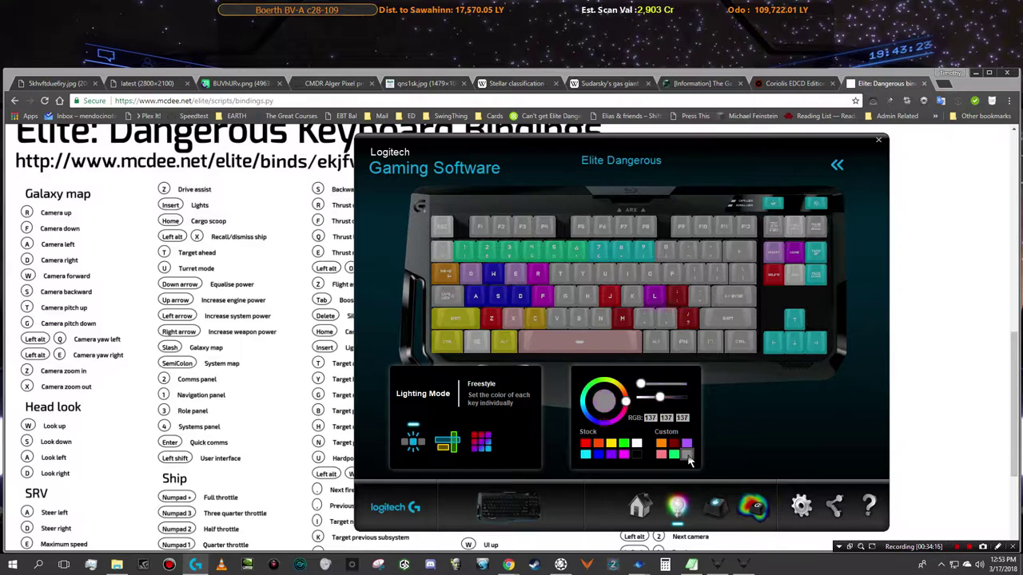
pyautogui.click(794, 272)
pyautogui.click(795, 277)
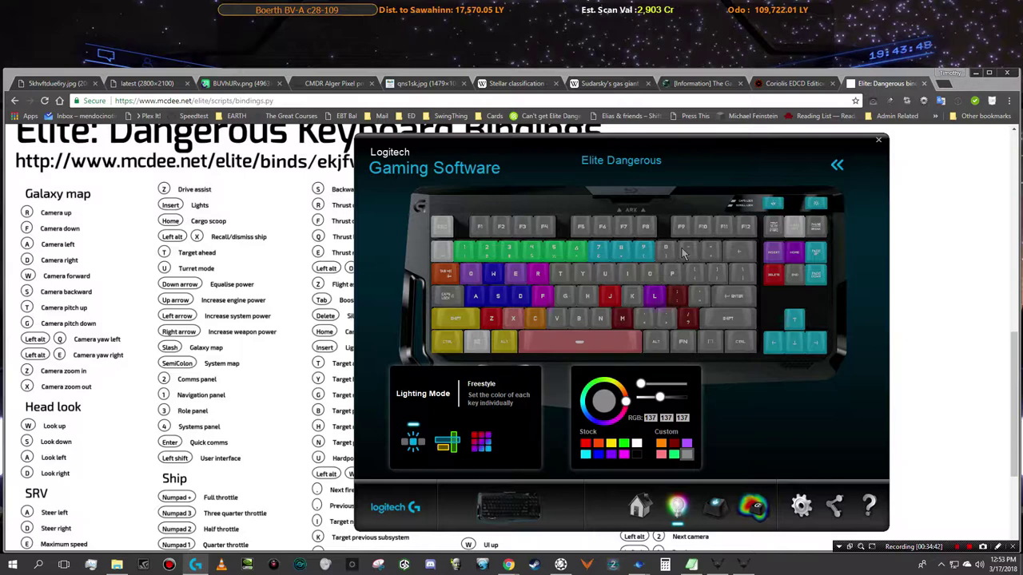
pyautogui.click(878, 144)
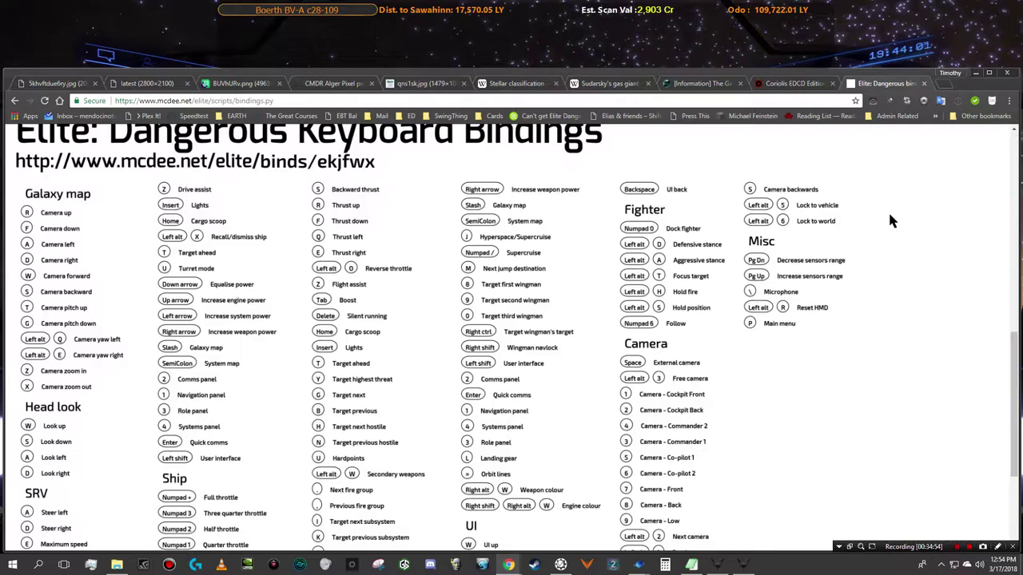
# Switch to VoiceAttack and suspend its voice listening
pyautogui.hotkey('alt', 'Tab')
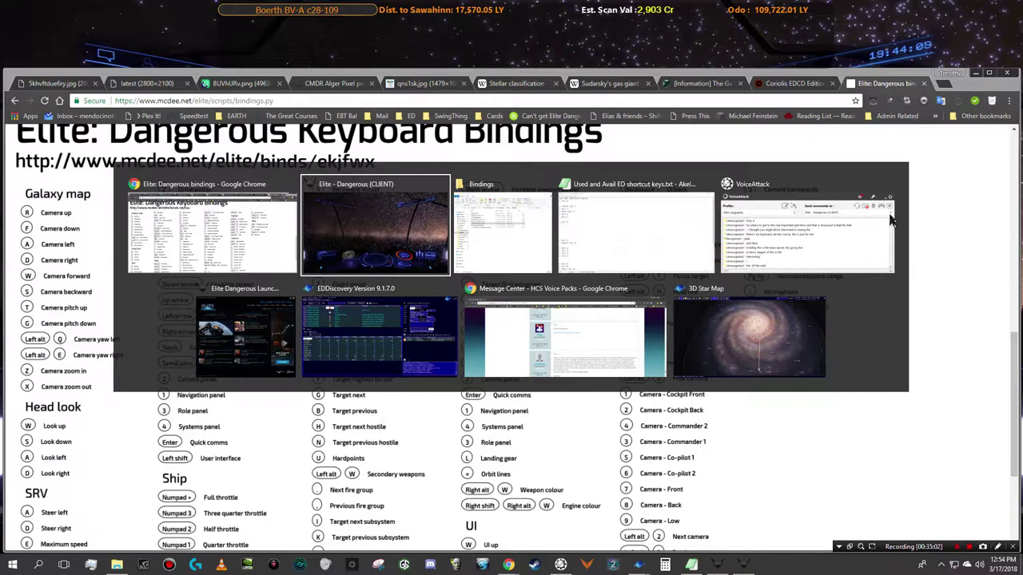
pyautogui.press('Tab')
pyautogui.press('Tab')
pyautogui.click(891, 219)
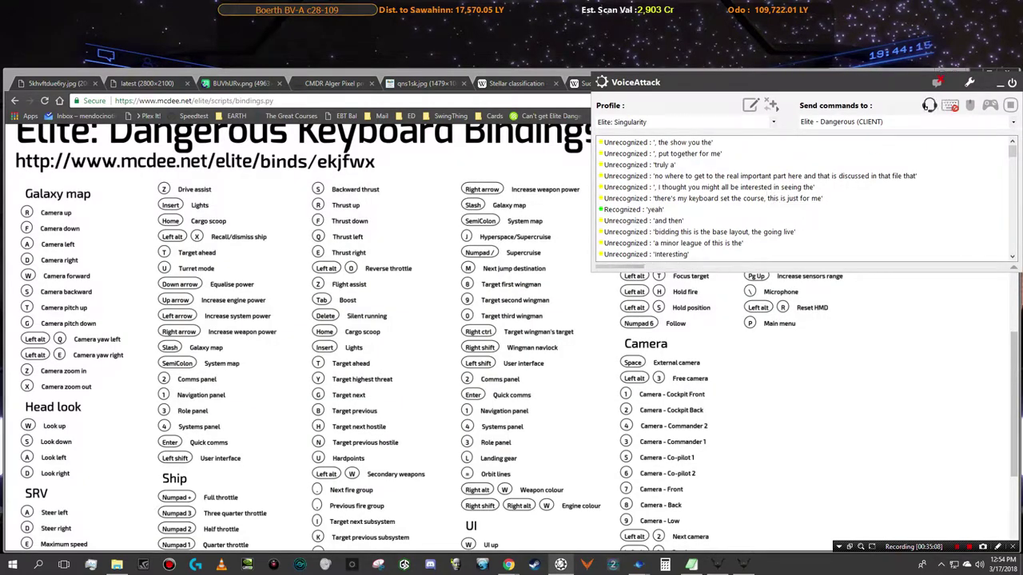
pyautogui.click(930, 106)
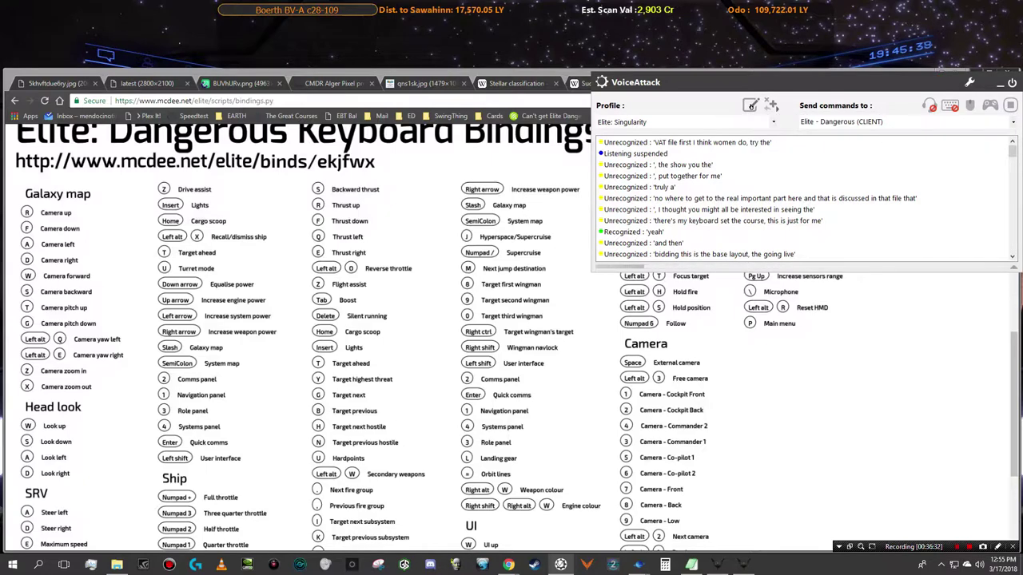
# Edit the Elite: Singularity profile and open the list of profiles whose commands it includes
pyautogui.click(751, 105)
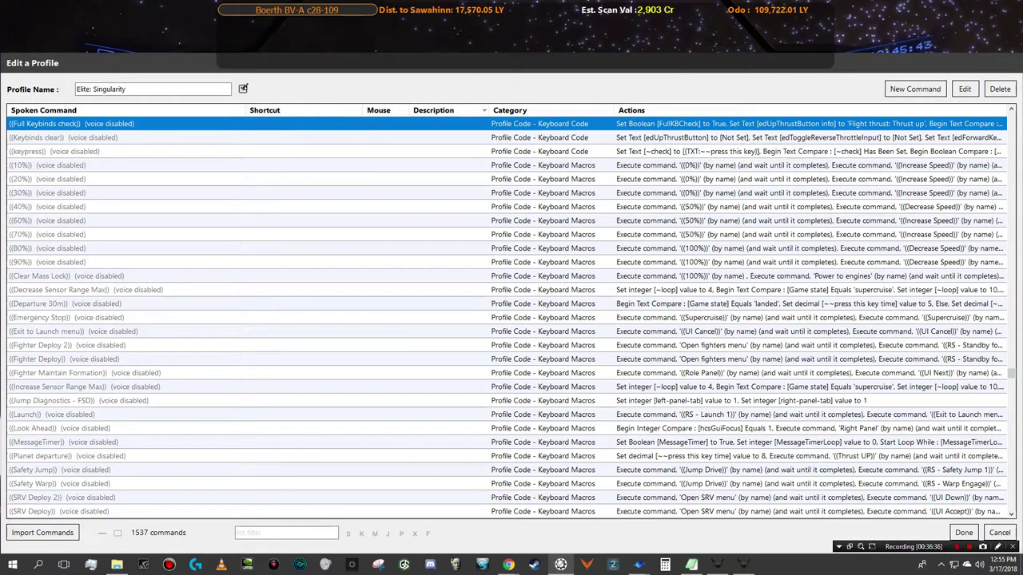
pyautogui.click(243, 90)
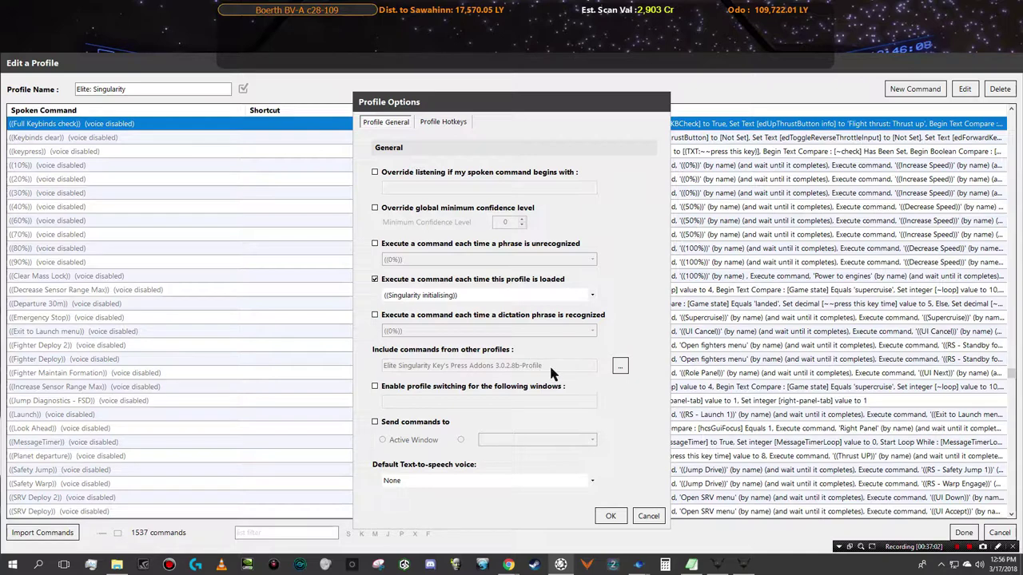
pyautogui.click(620, 366)
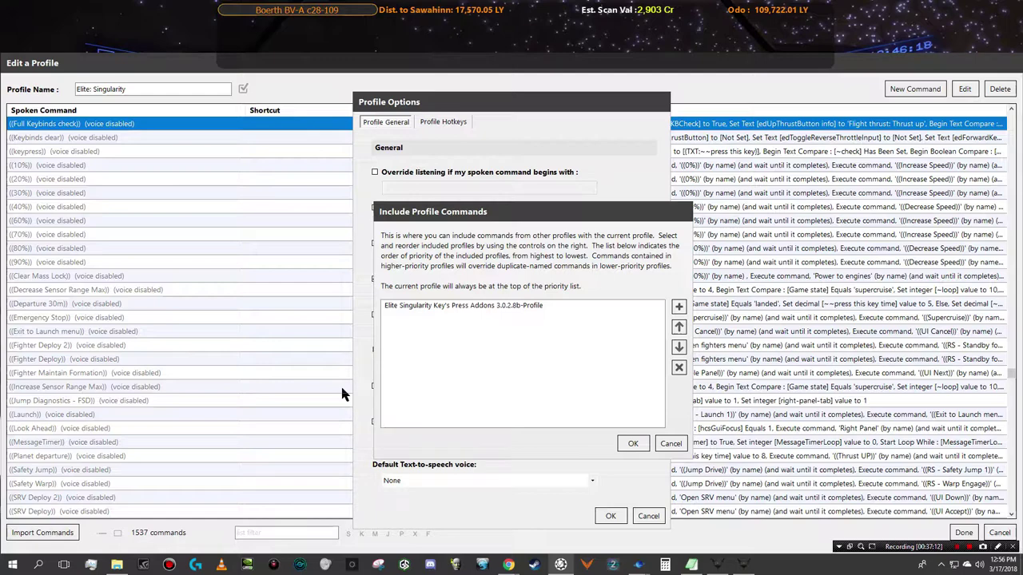
# Locate Elite Singularity Key's Press Addons 3.0.2.8b-Profile.vap in File Explorer's Downloads folder and return to VoiceAttack's included profiles
pyautogui.hotkey('alt', 'Tab')
pyautogui.hotkey('alt', 'Tab')
pyautogui.hotkey('alt', 'Tab')
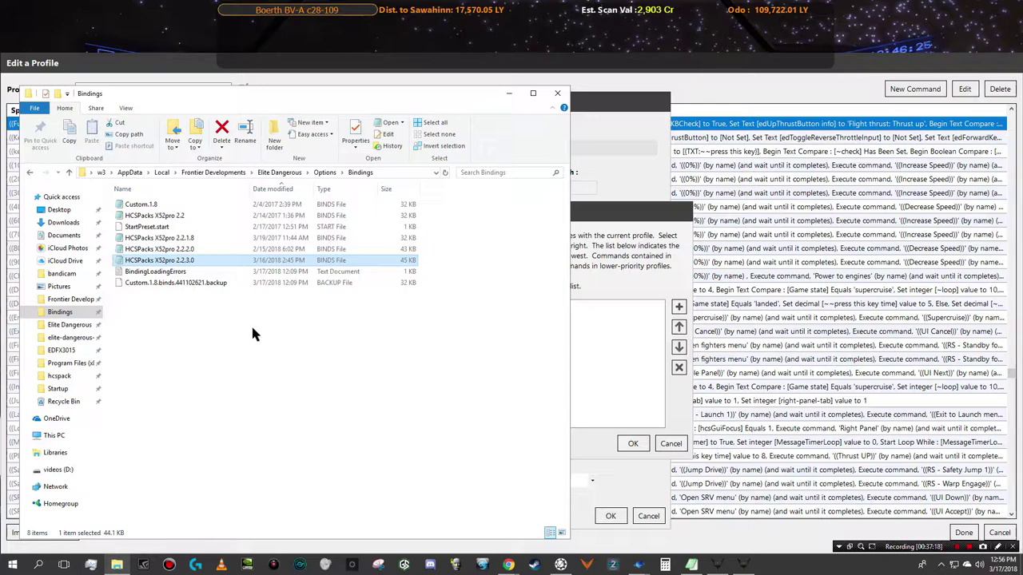
pyautogui.click(72, 223)
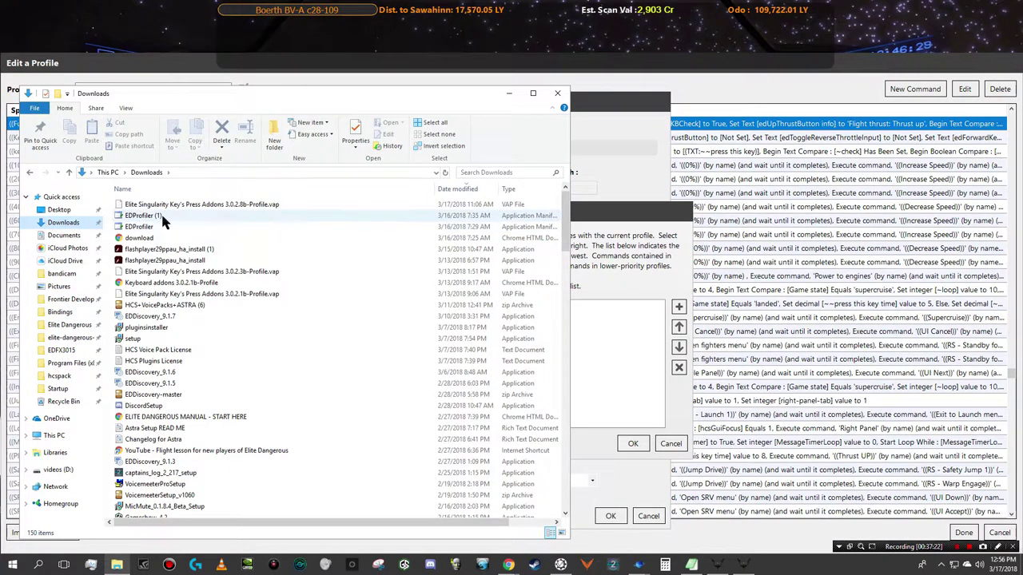
pyautogui.click(263, 206)
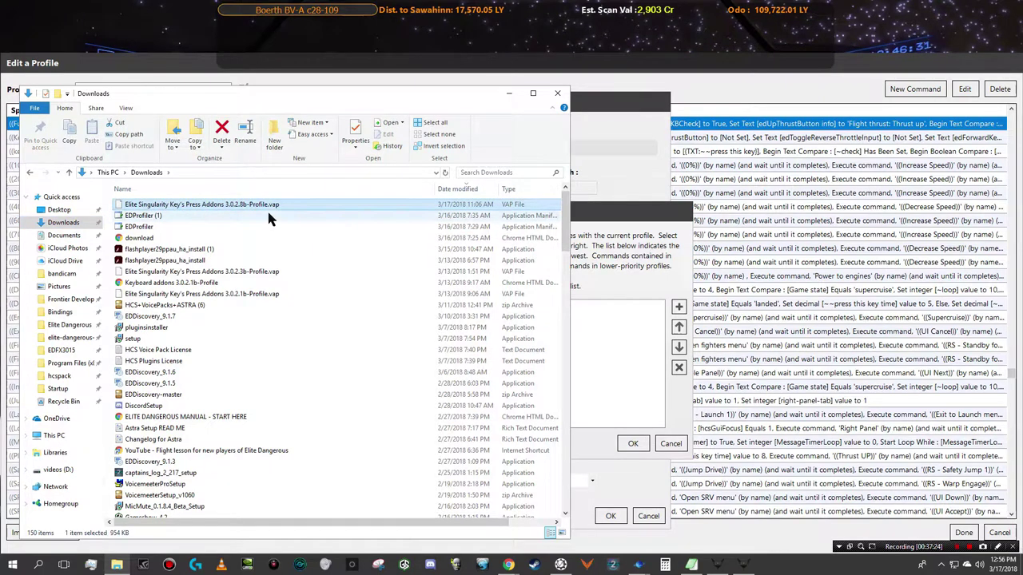
pyautogui.moveTo(272, 205); pyautogui.dragTo(619, 277)
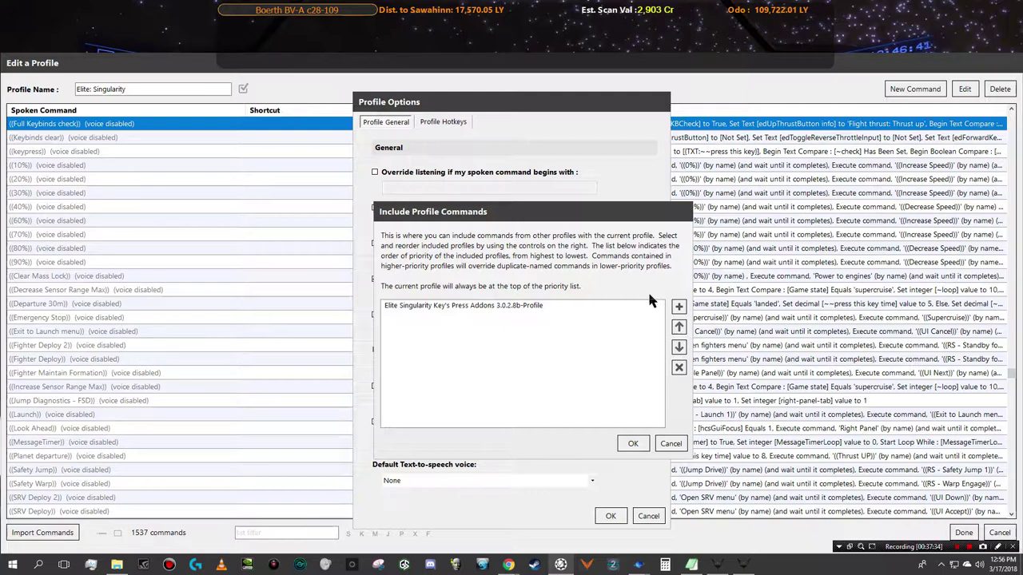
# Select the included Key's Press Addons profile, cancel the include dialog and accept the profile options
pyautogui.click(550, 306)
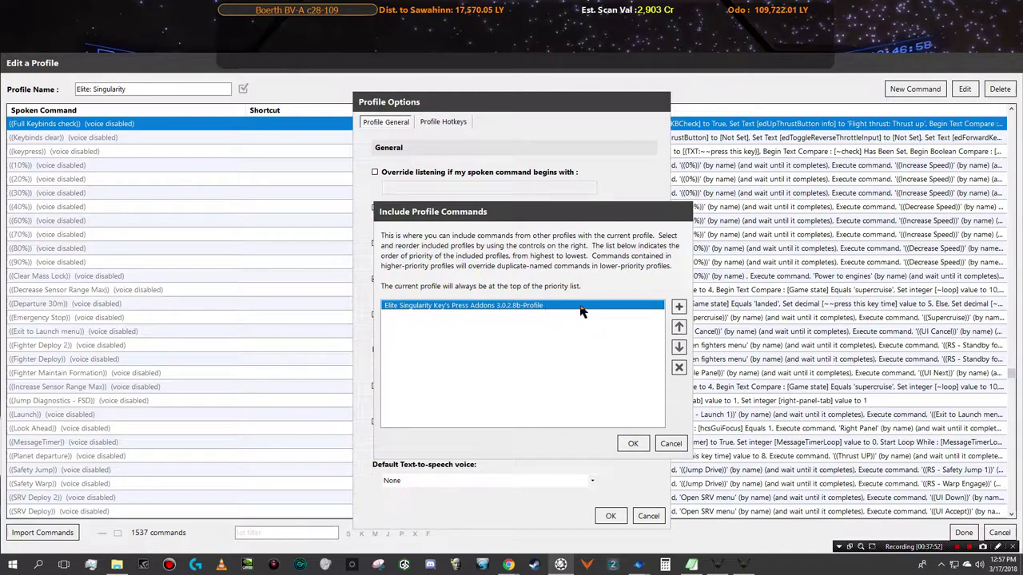
pyautogui.click(671, 445)
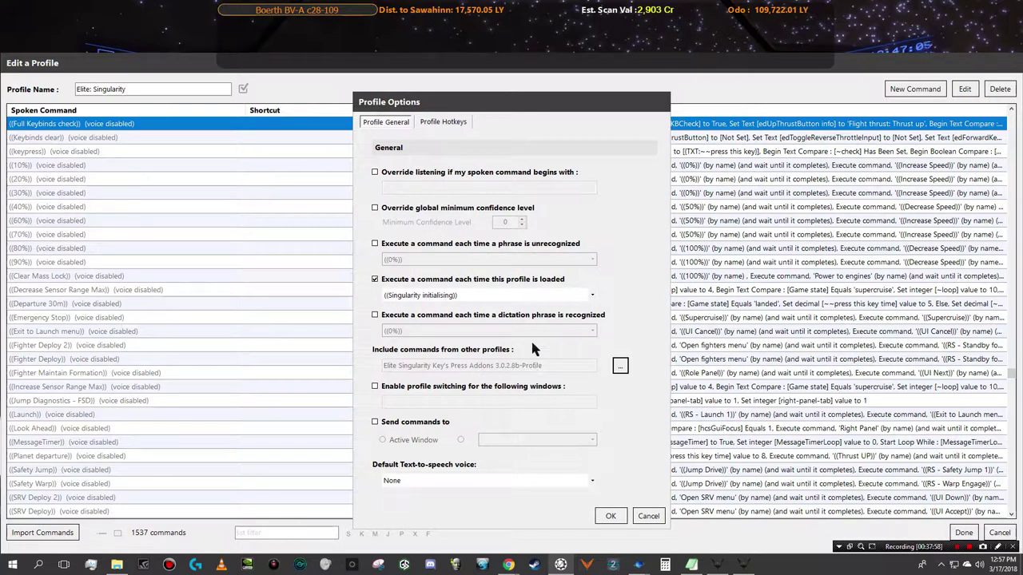
pyautogui.click(607, 516)
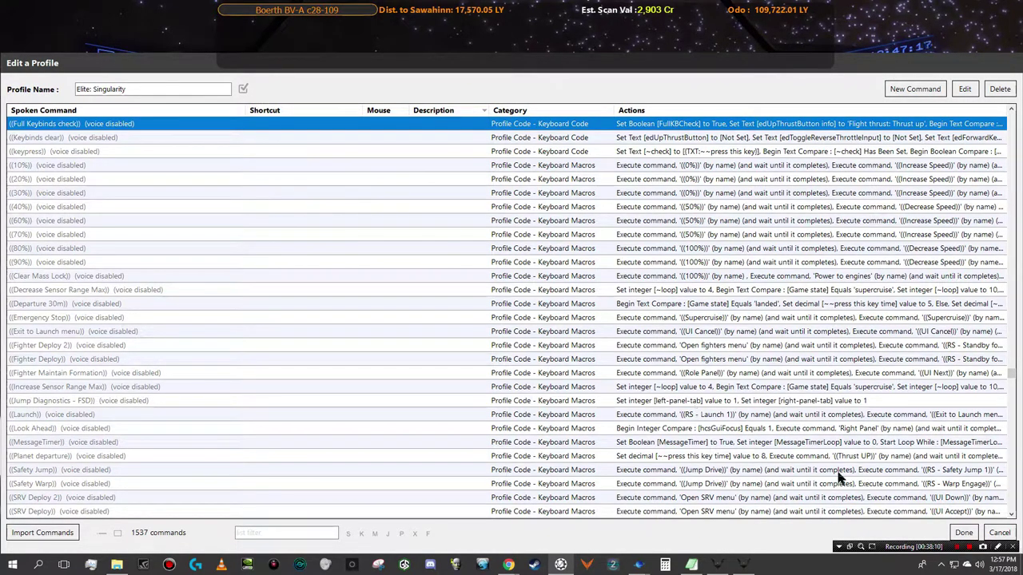
# Cancel editing Elite: Singularity and open the Elite Singularity Key's Press Addons 3.0.2.8b-Profile for editing
pyautogui.click(999, 533)
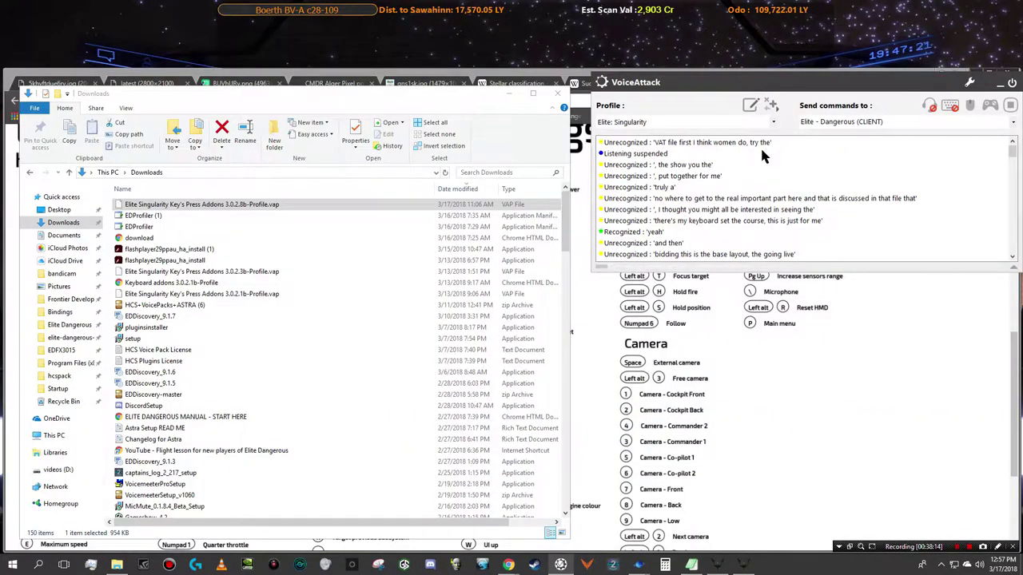
pyautogui.click(773, 121)
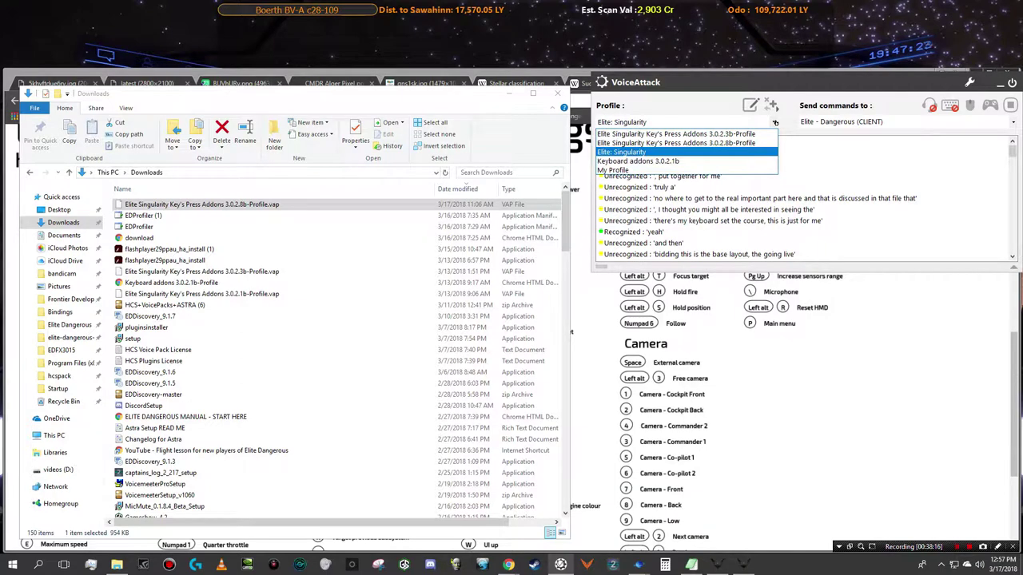
pyautogui.click(761, 145)
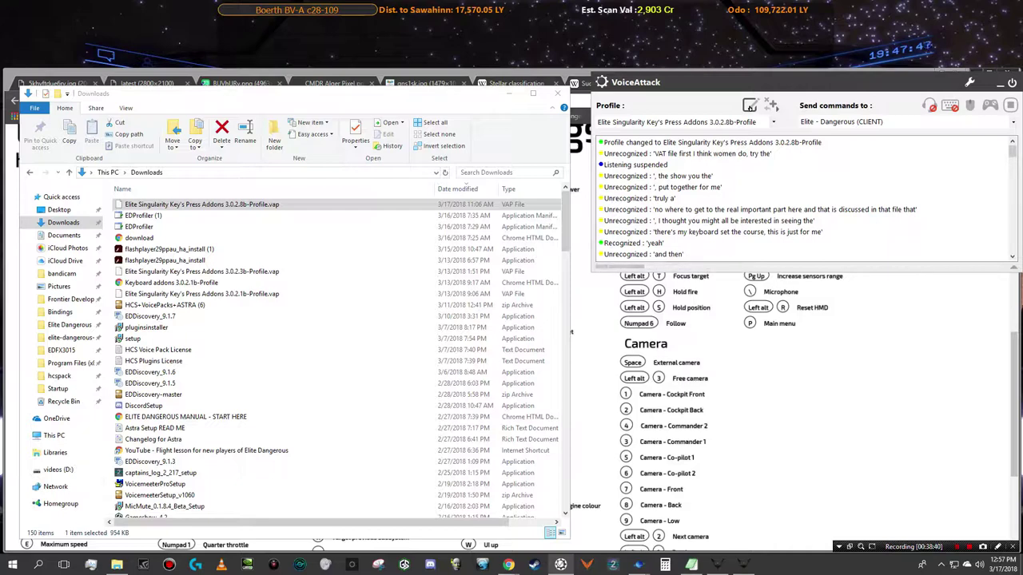
pyautogui.click(751, 111)
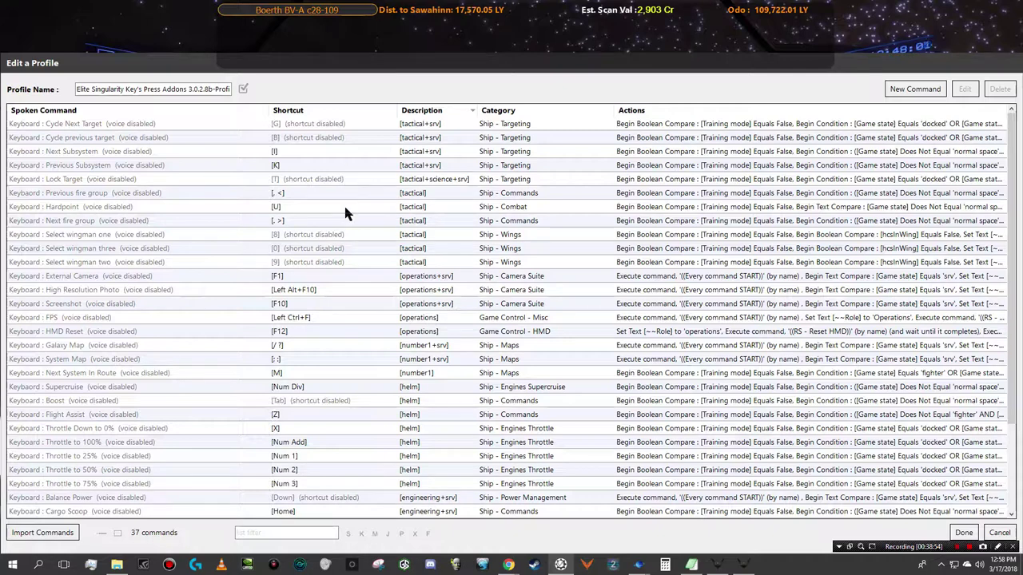
# Open the Keyboard : Boost command from the addons profile and move its dialog down, clear of the overlay
pyautogui.scroll(-1, 345, 211)
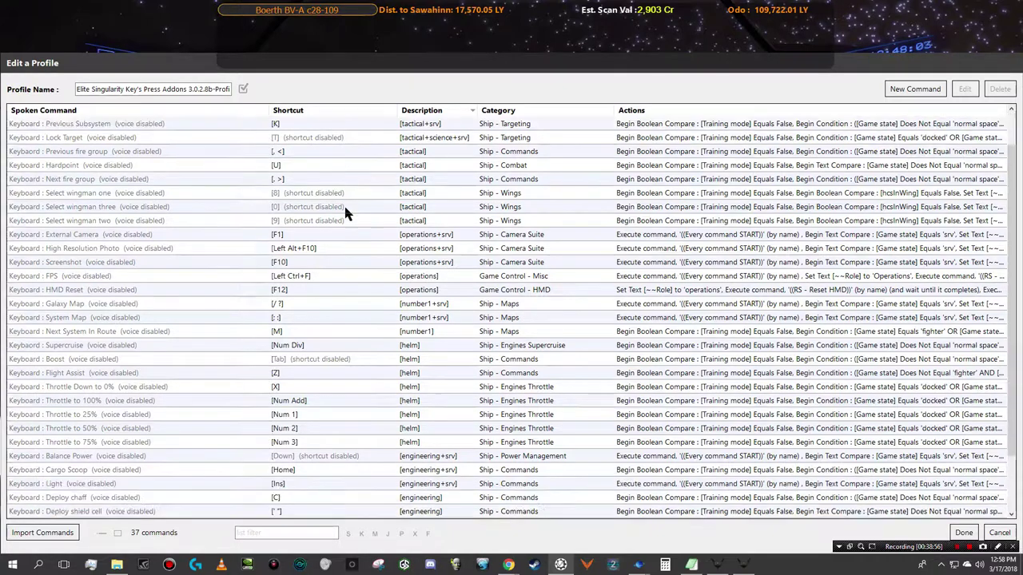
pyautogui.click(303, 362)
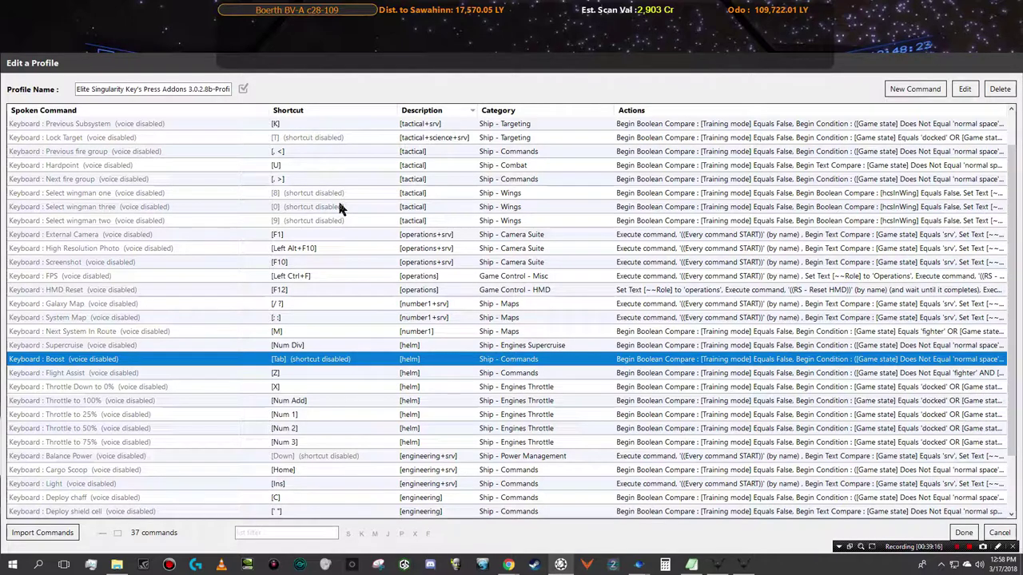
pyautogui.doubleClick(322, 364)
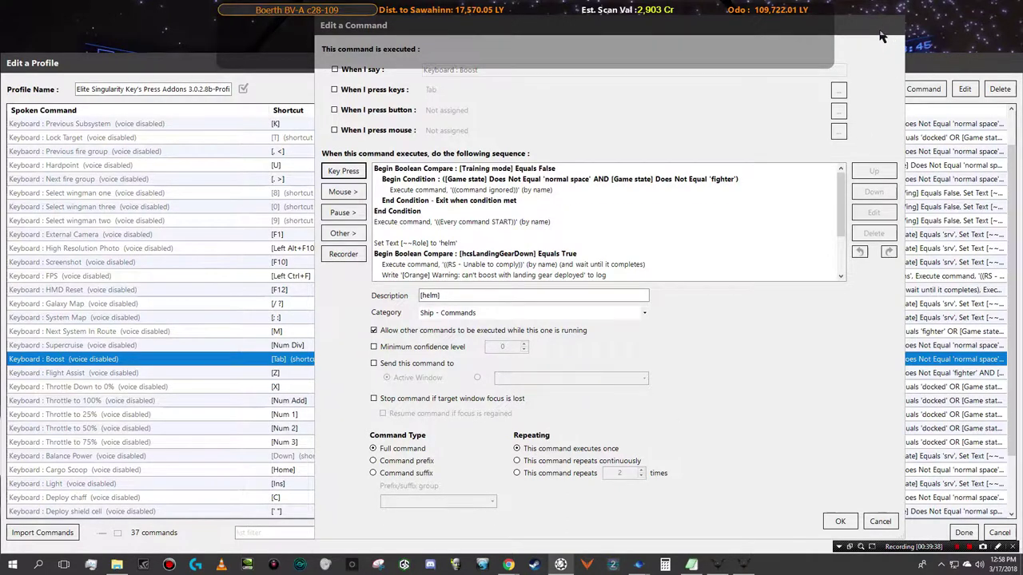
pyautogui.moveTo(882, 33); pyautogui.dragTo(879, 64)
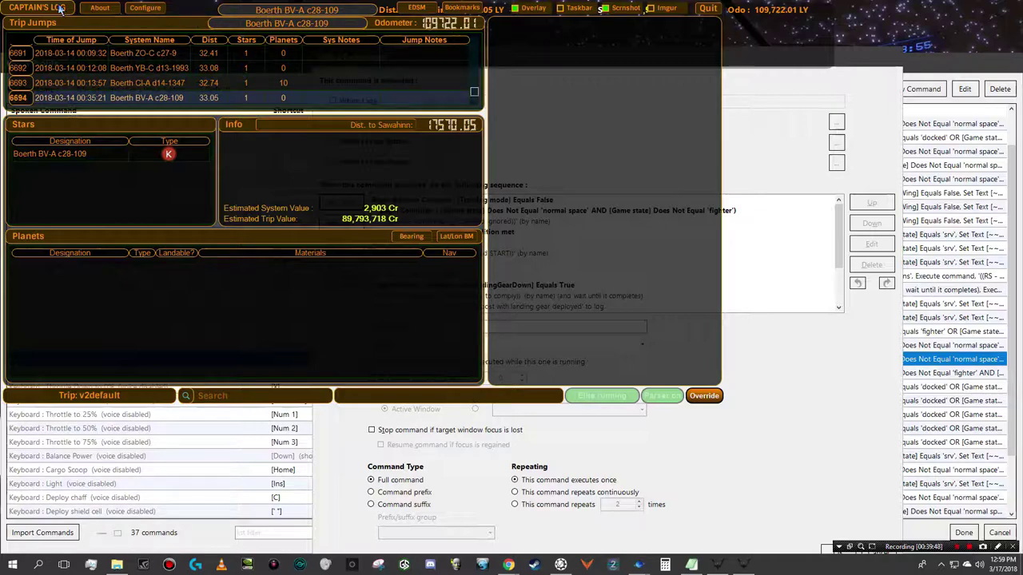
# Turn off the Captain's Log overlay and move VoiceAttack's Edit a Command dialog up so that it fits on screen
pyautogui.moveTo(90, 22); pyautogui.dragTo(219, 116)
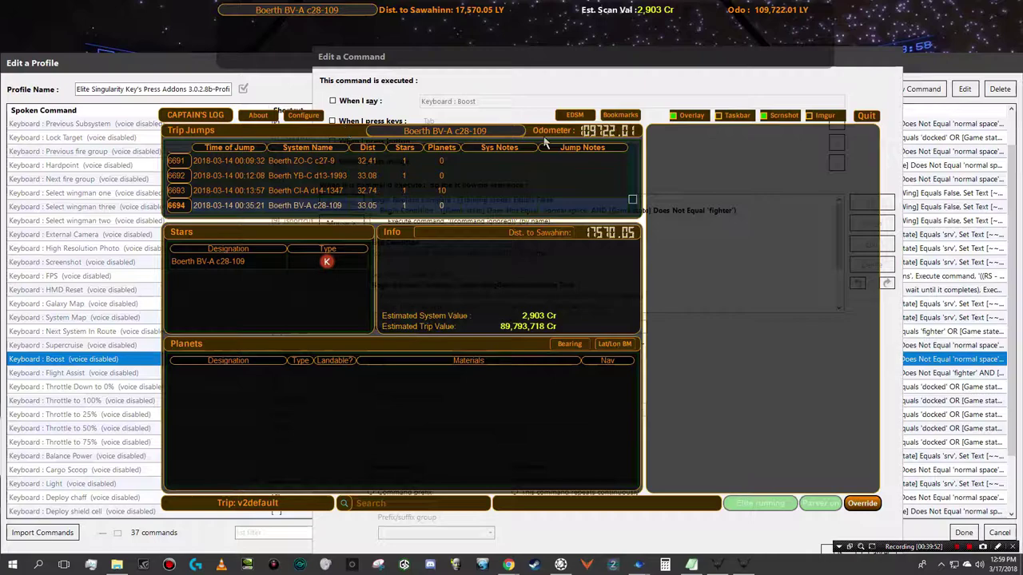
pyautogui.click(689, 115)
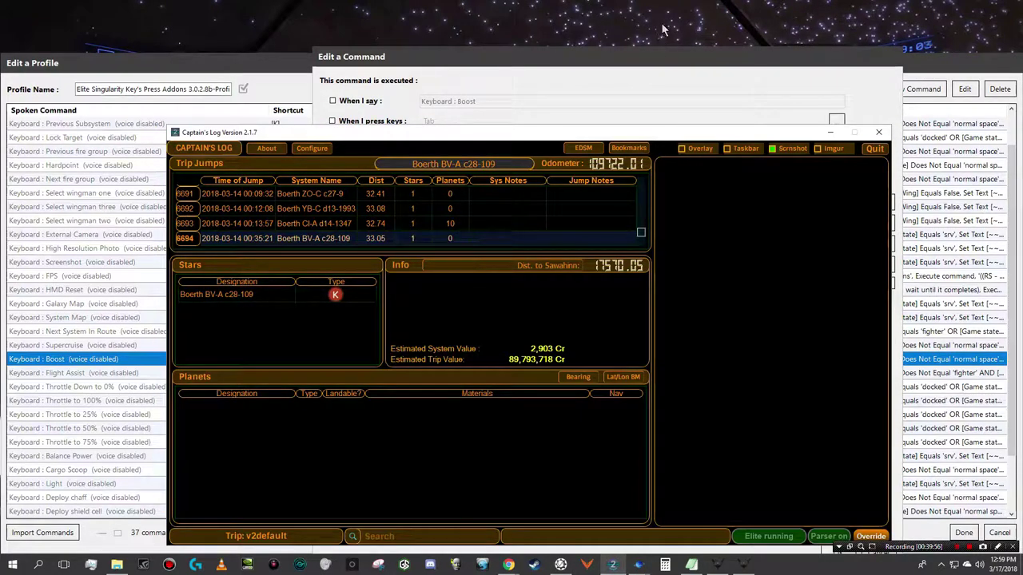
pyautogui.click(658, 72)
pyautogui.moveTo(659, 72); pyautogui.dragTo(665, 15)
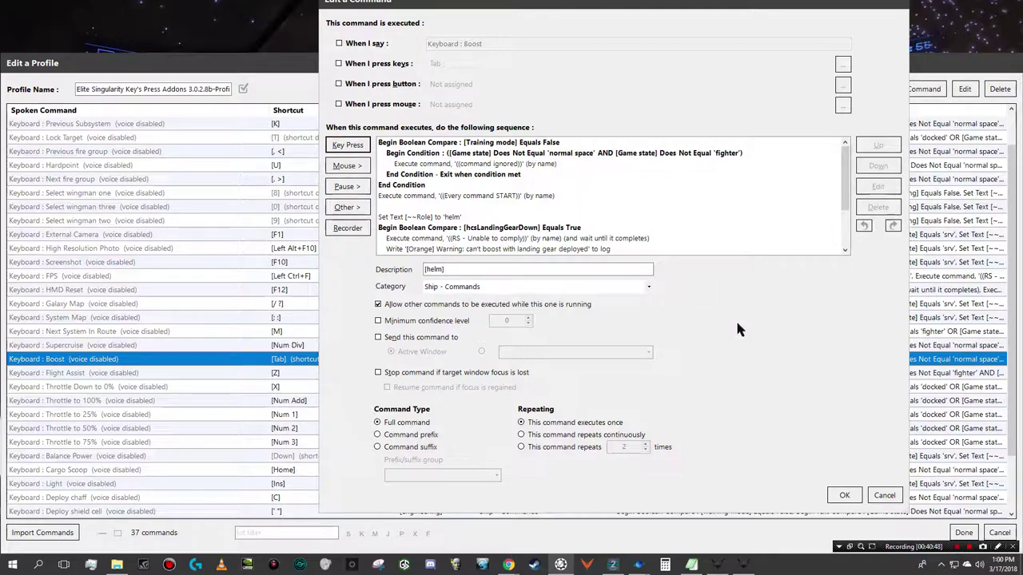
# Cancel editing the Boost command and review the addons profile's keyboard commands and their shortcuts
pyautogui.click(884, 495)
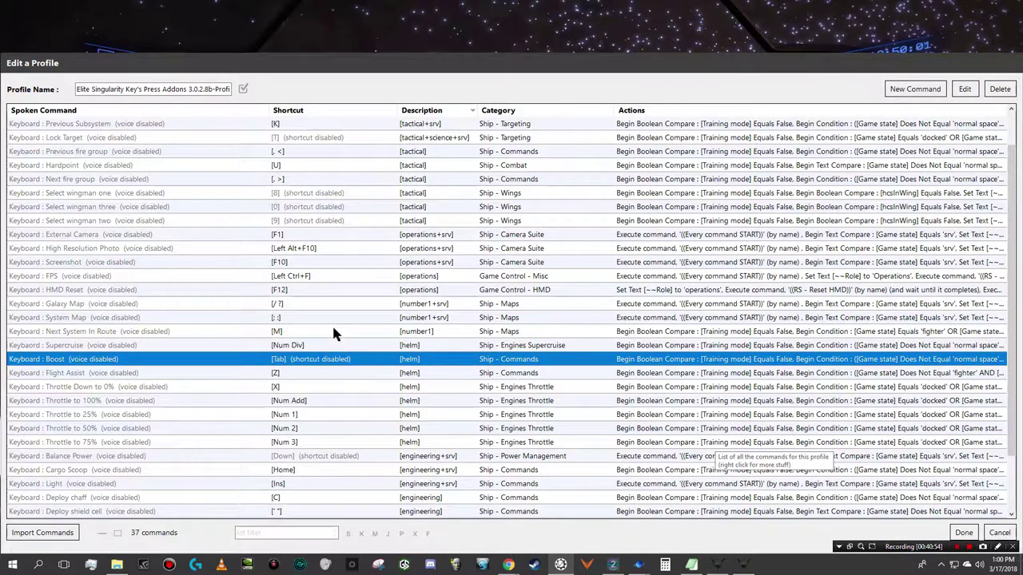
pyautogui.scroll(-2, 333, 328)
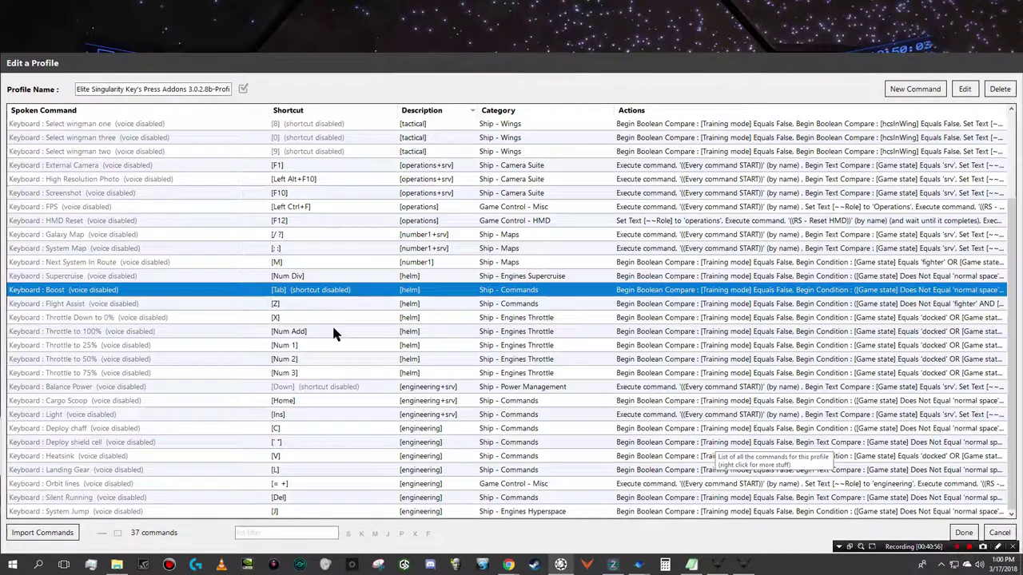
pyautogui.scroll(3, 334, 334)
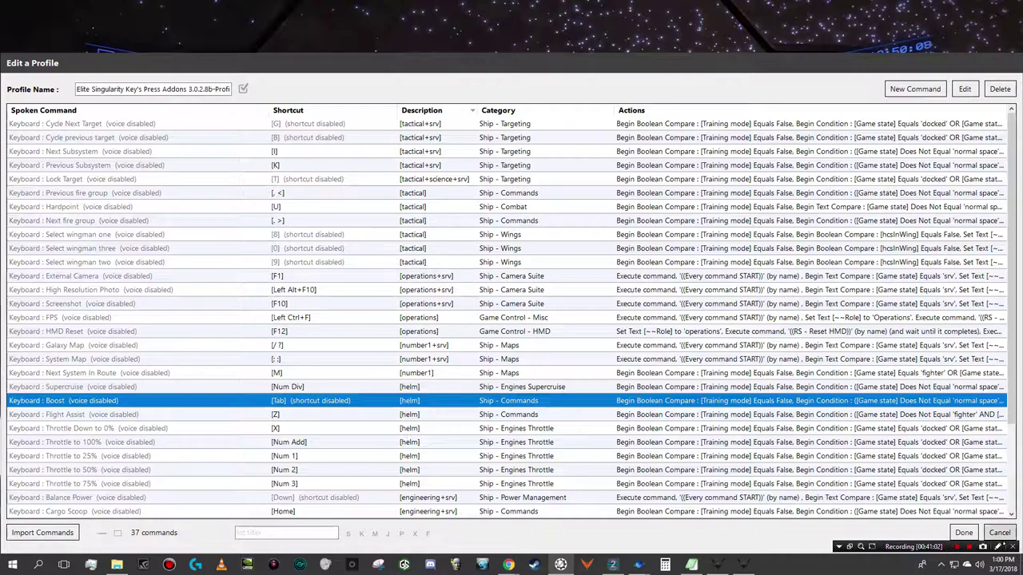
# Cancel editing the addons profile and switch the active profile back to Elite: Singularity
pyautogui.click(999, 533)
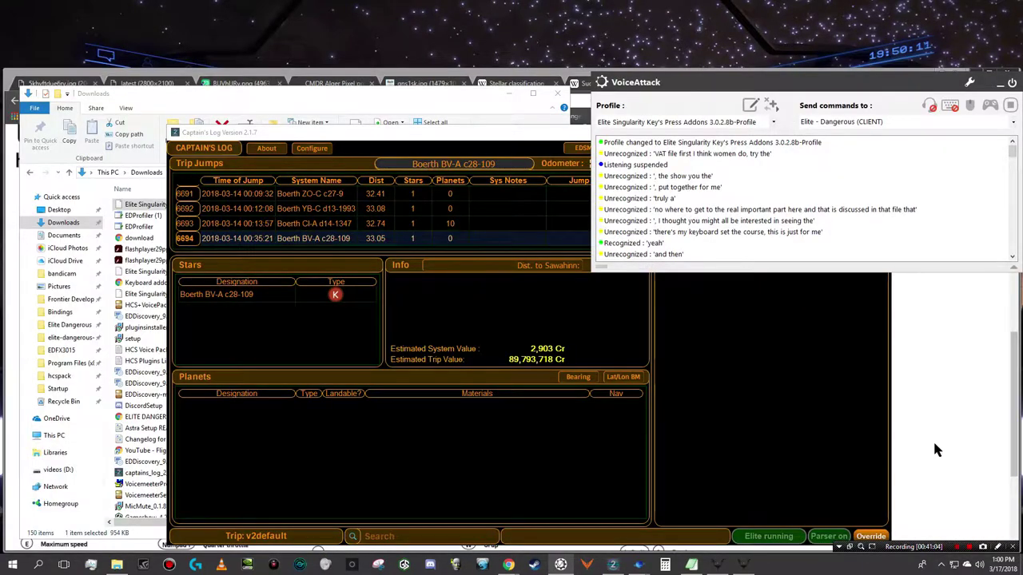
pyautogui.click(775, 124)
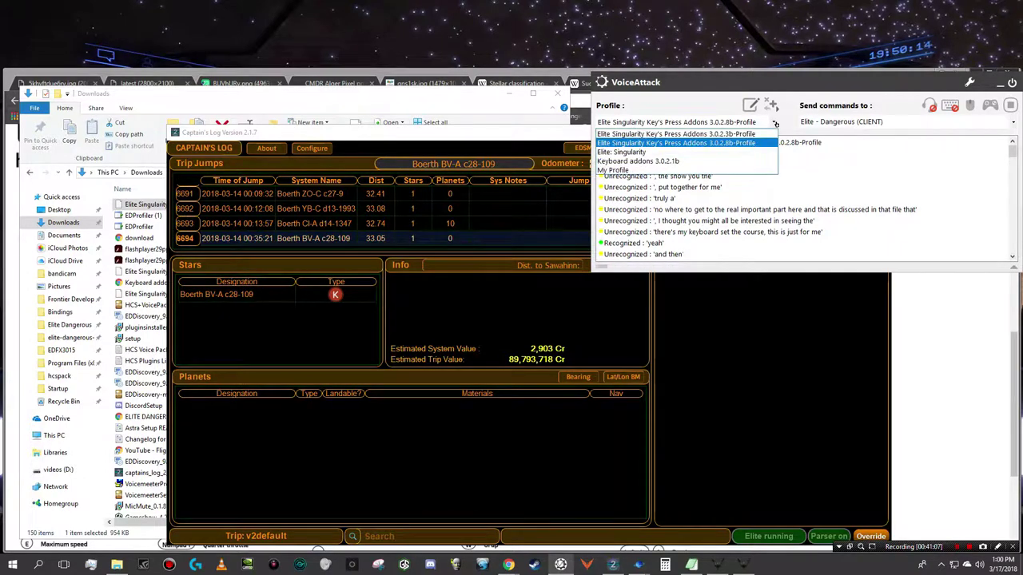
pyautogui.click(751, 153)
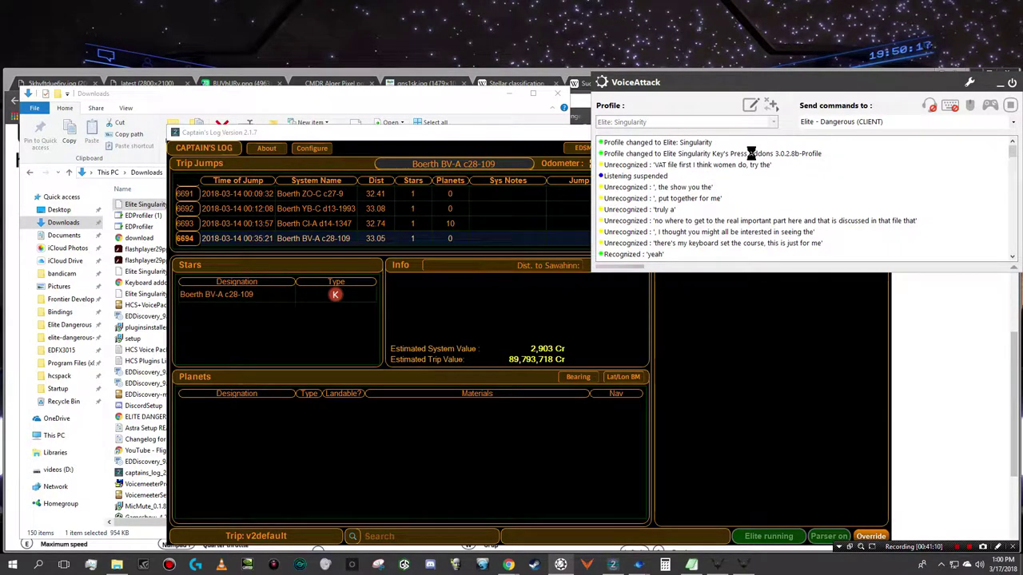